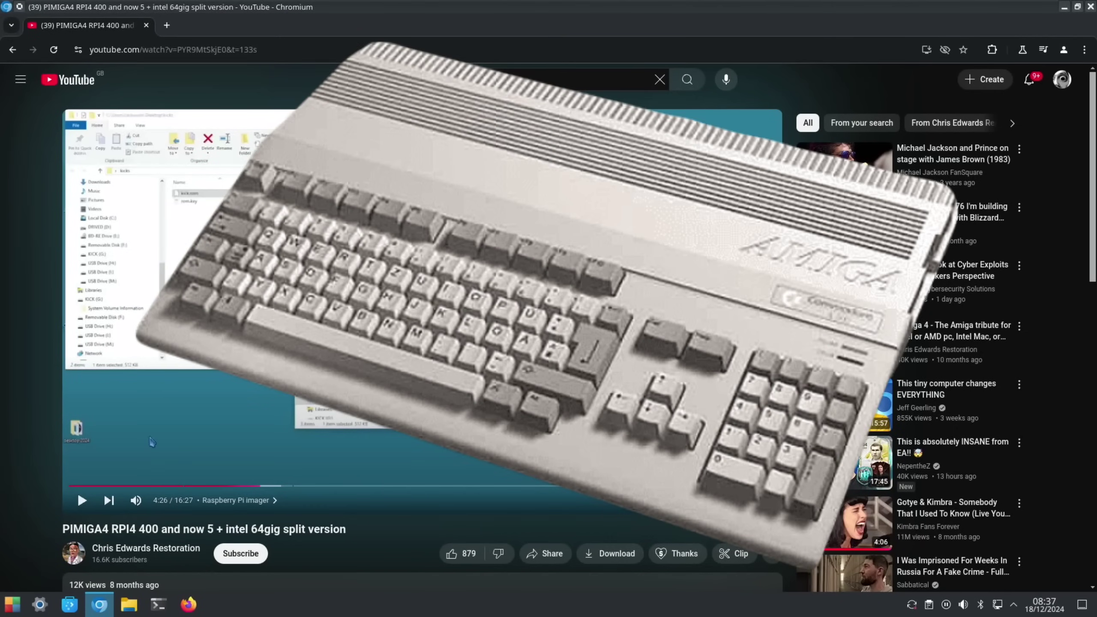
- Download pimiga4_arm.torrent from the PIMIGA4-ARM rpi4/400/5 64g edition link in the video description
scroll(219, 484, "down", 3)
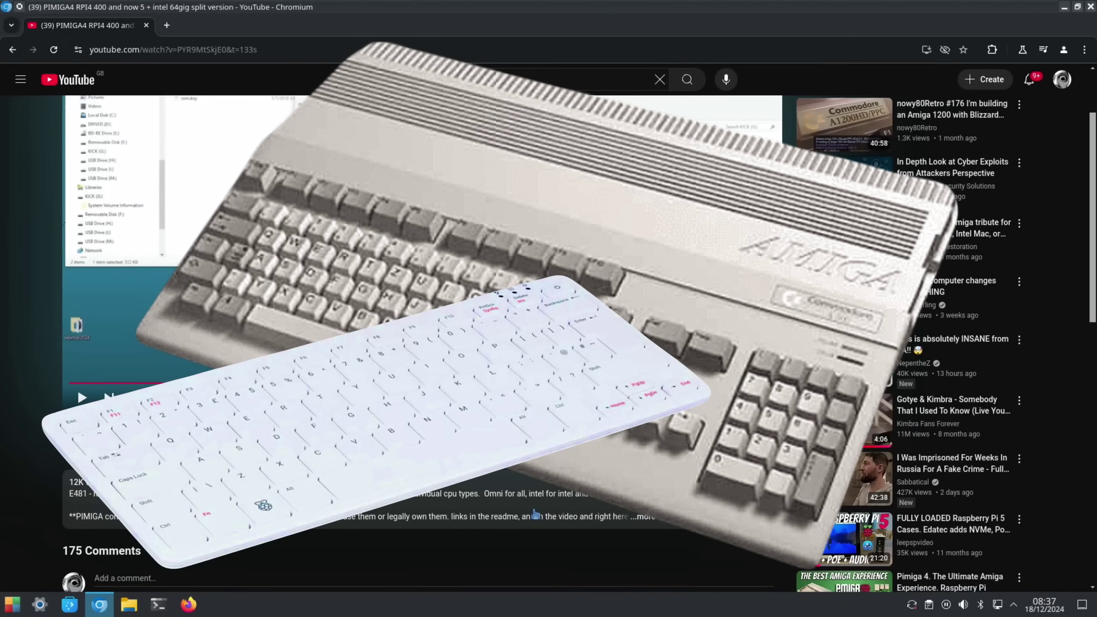
left_click(643, 519)
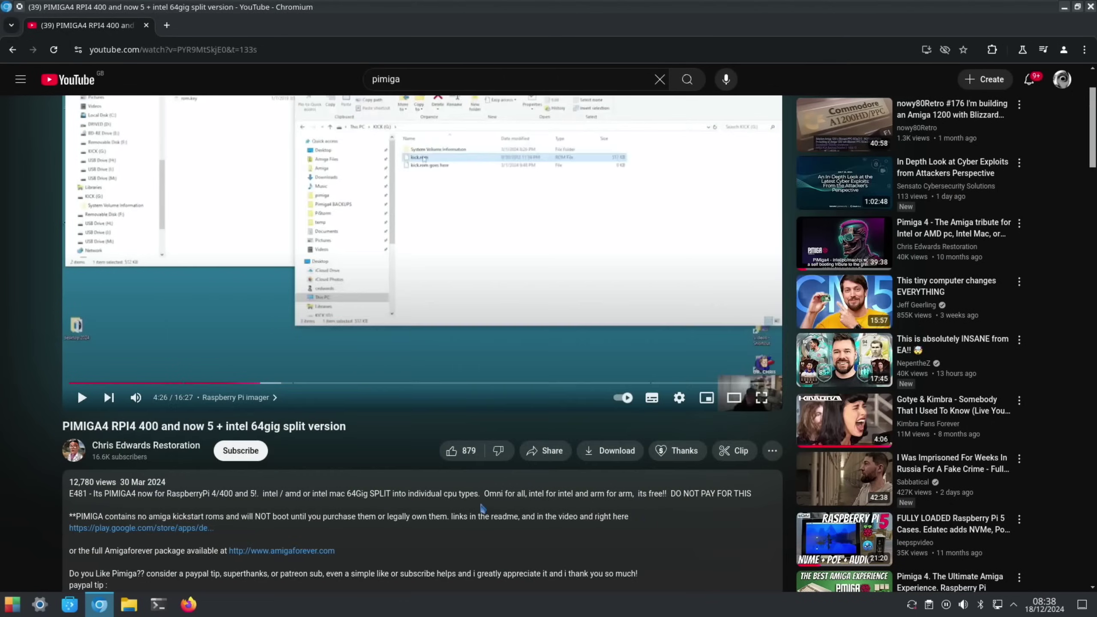
scroll(483, 508, "down", 10)
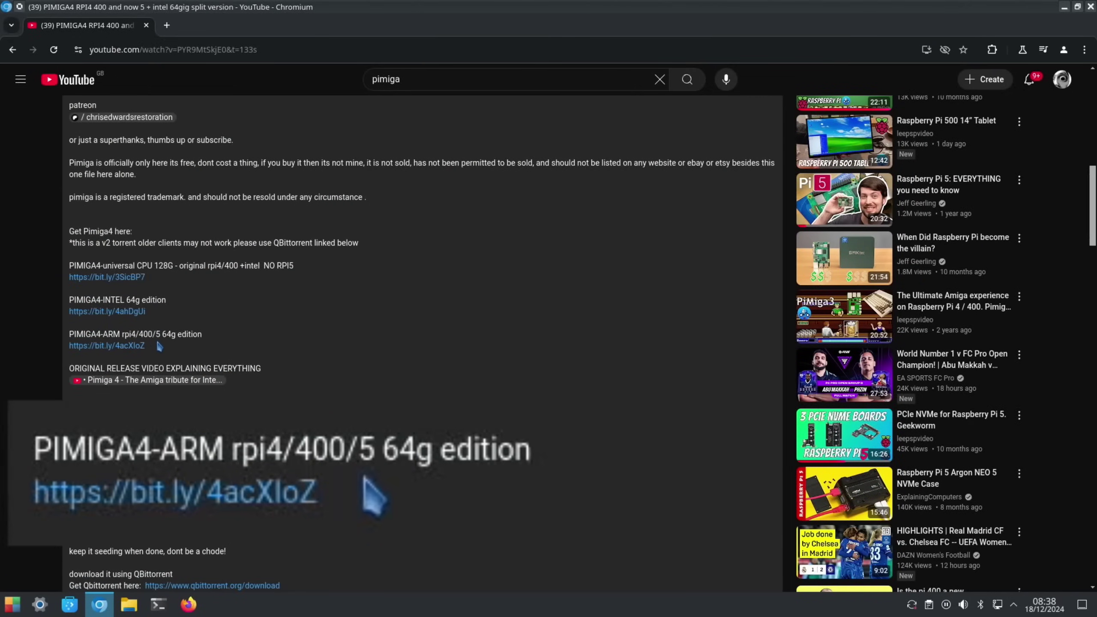
left_click(122, 346)
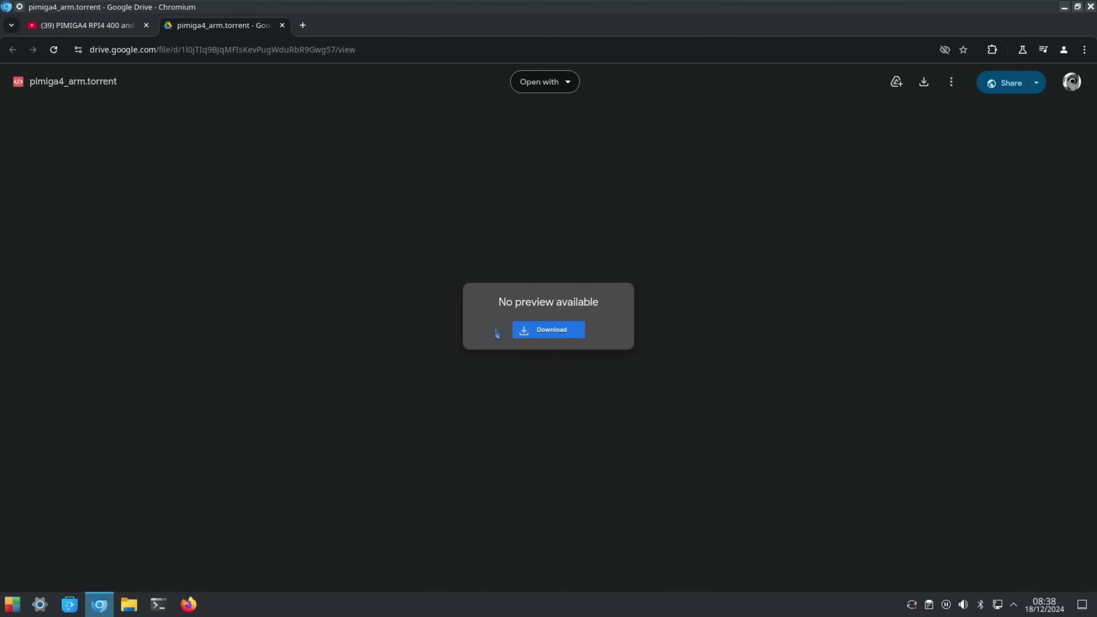
left_click(566, 331)
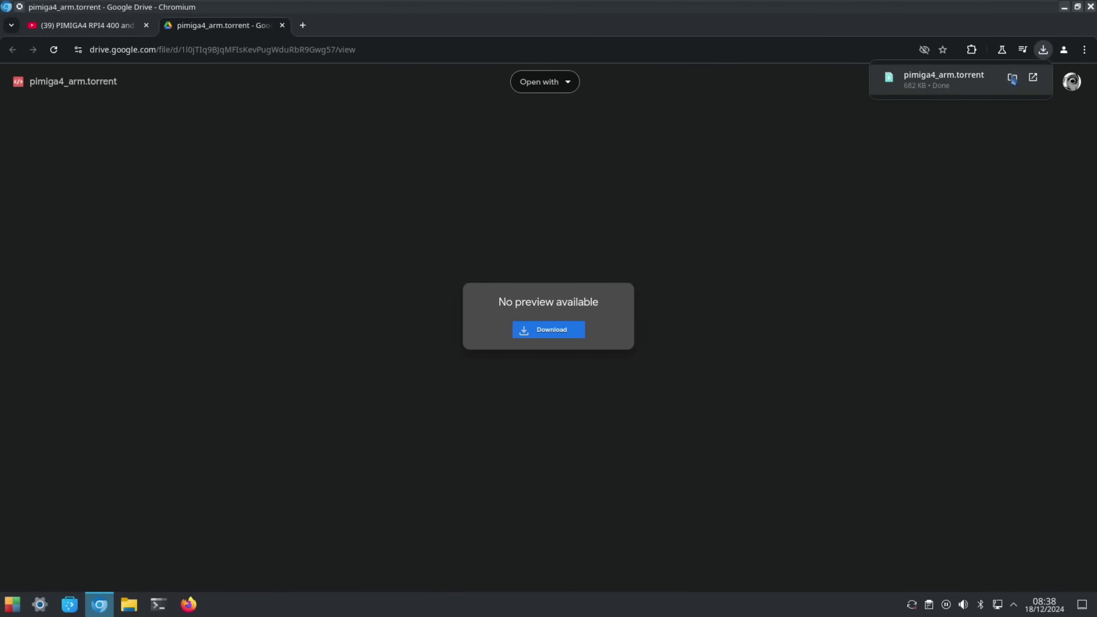
- Open the downloaded pimiga4_arm.torrent from its folder and start the torrent with /home/kde/Downloads as the save location
left_click(1012, 78)
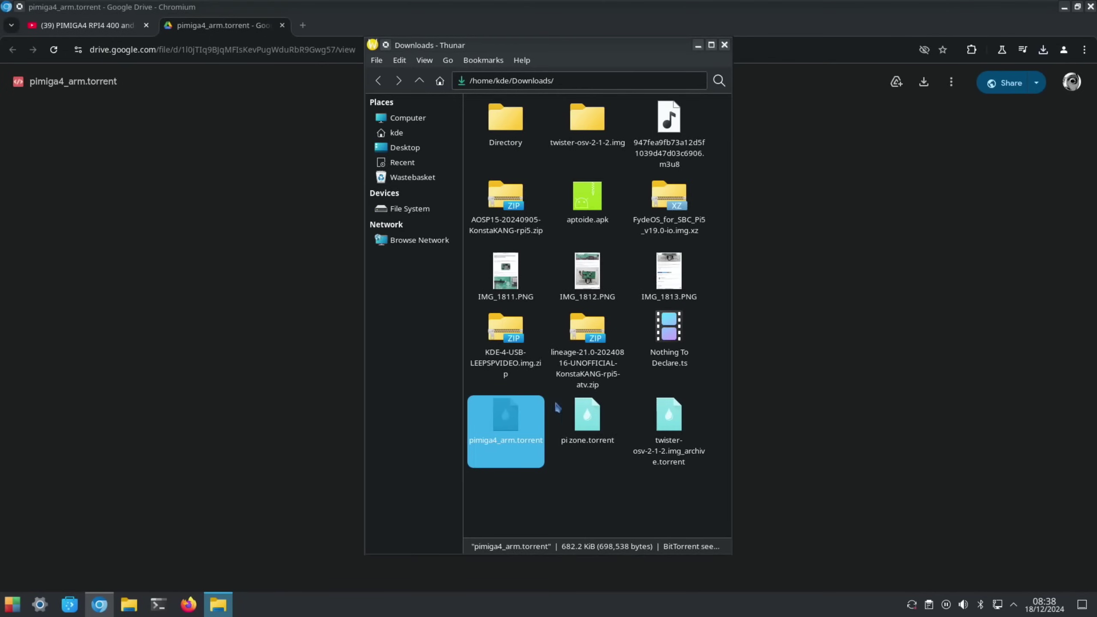
double_click(518, 424)
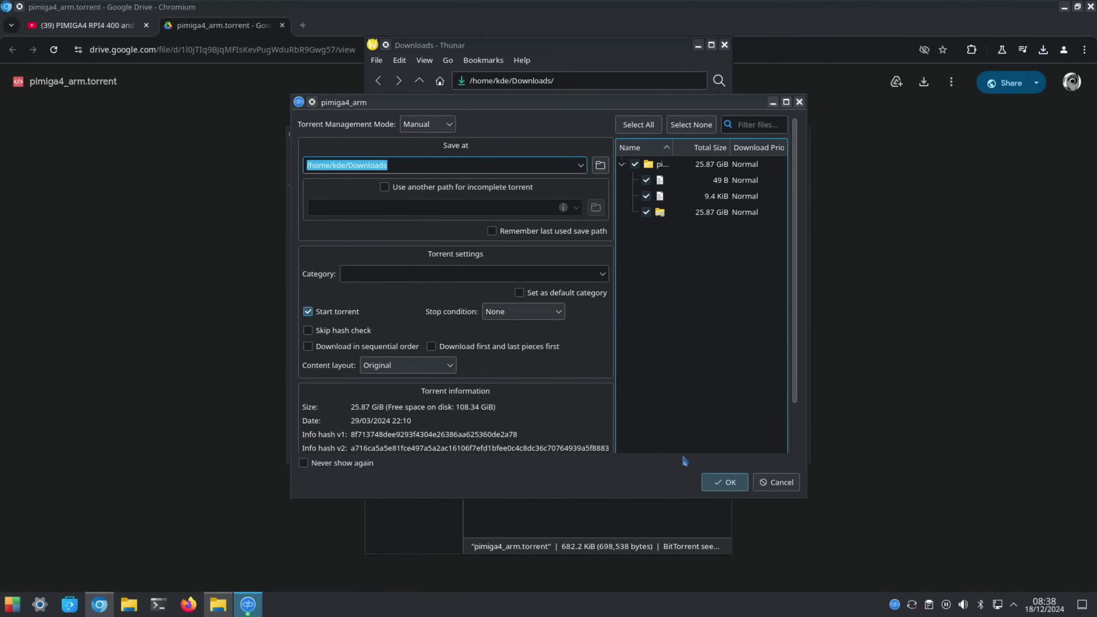
left_click(724, 482)
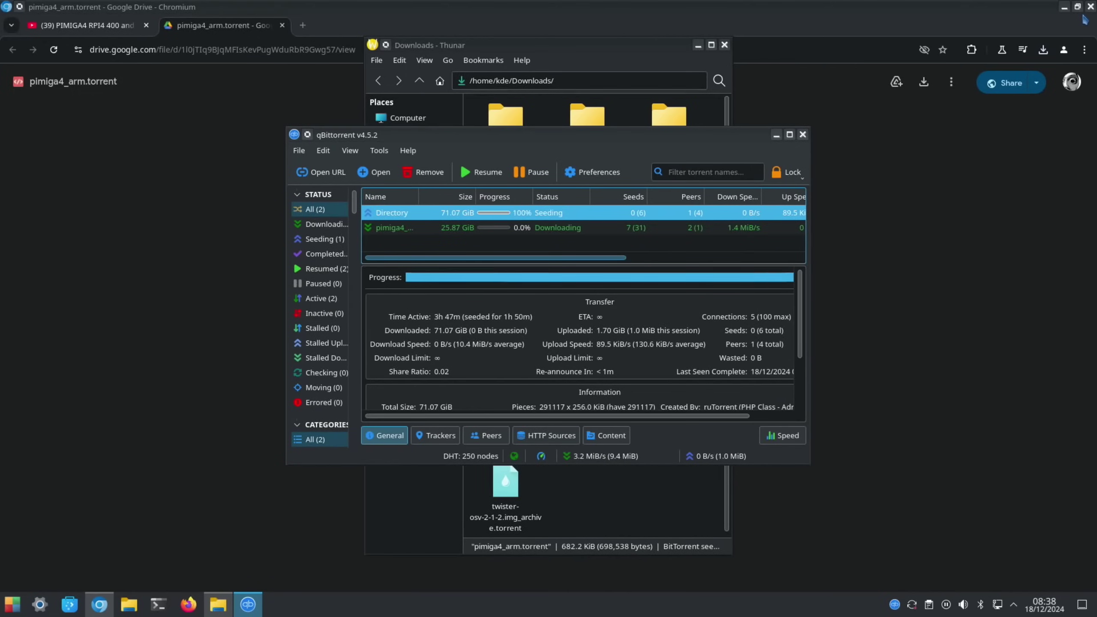
- Minimize the browser, qBittorrent and Downloads windows to clear the desktop
left_click(1063, 7)
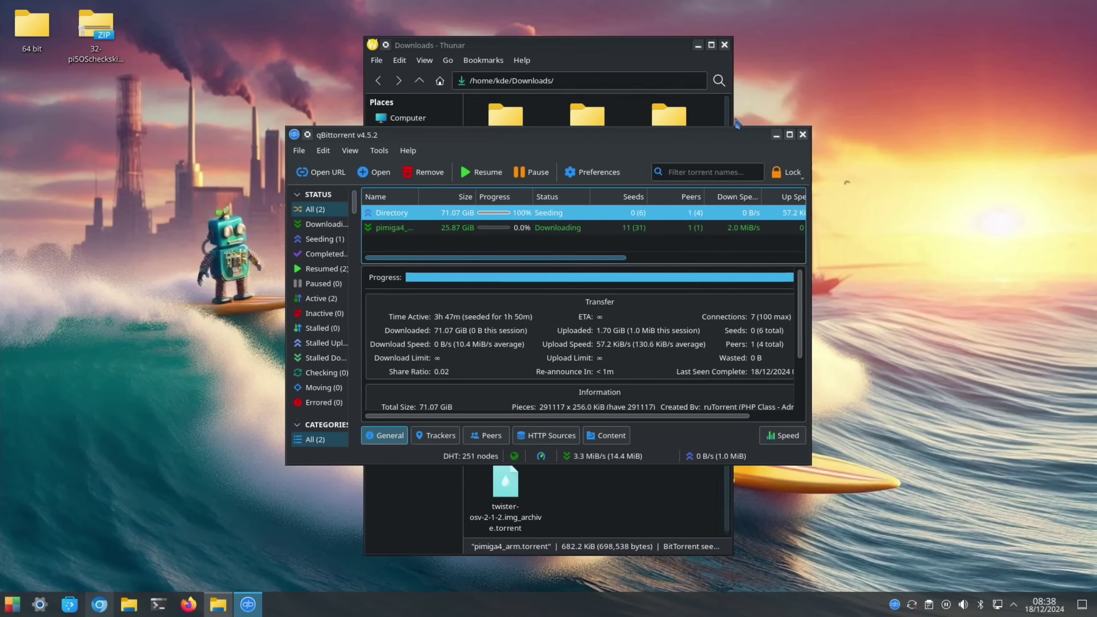
left_click(776, 135)
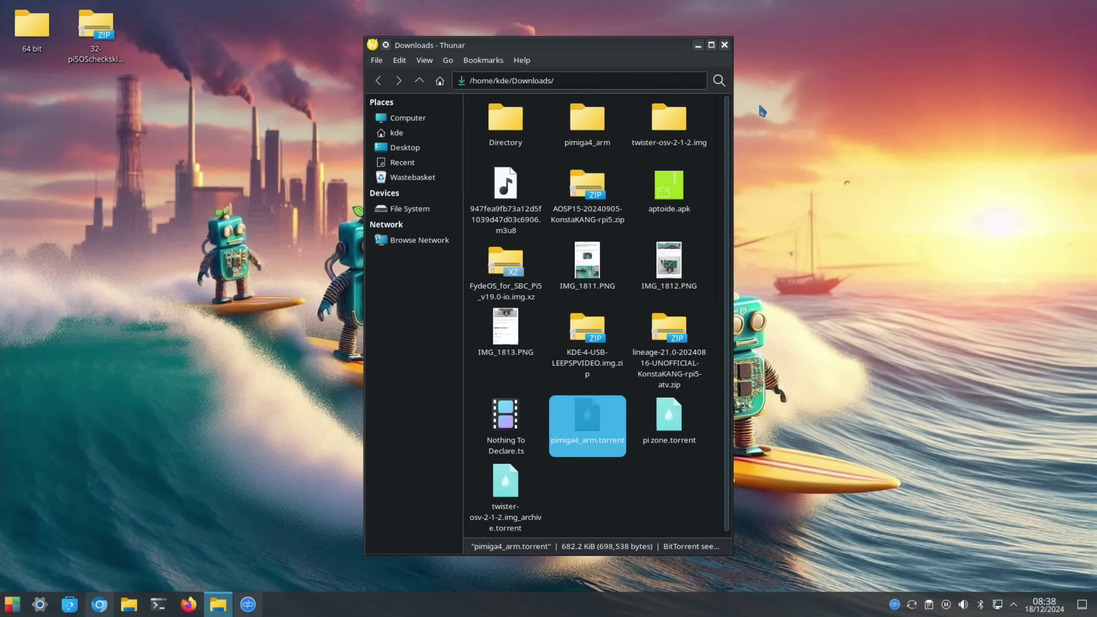
left_click(694, 49)
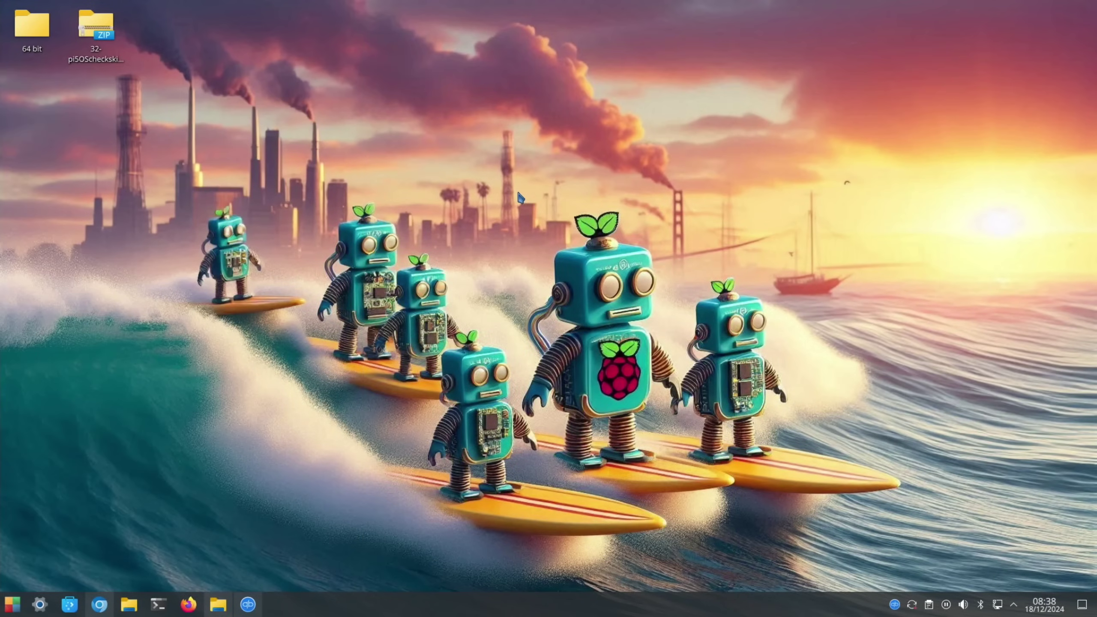
- Open the application launcher briefly, and switch back to the Downloads file manager window
key("super")
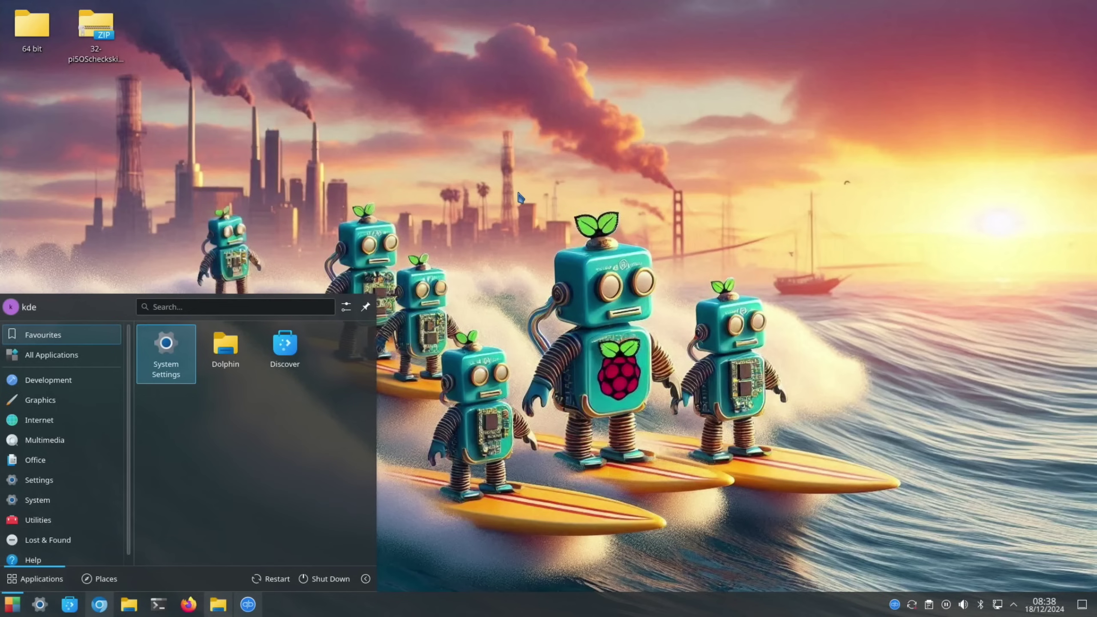
key("alt+Tab")
key("alt+Tab")
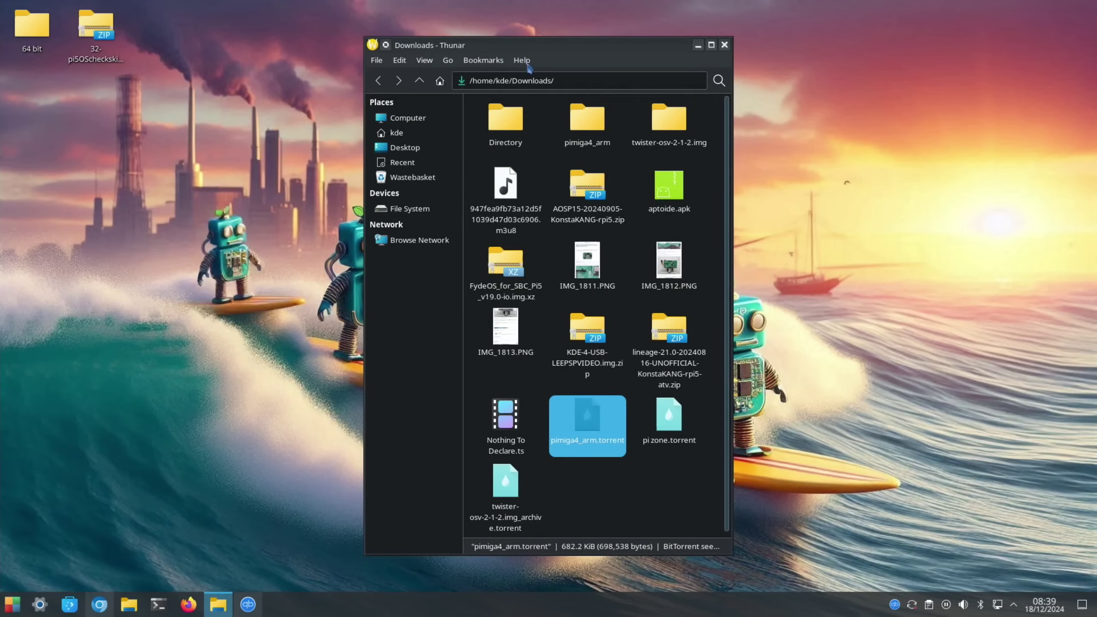
- Tile the Downloads window into a corner of the desktop, maximize it and restore its original size
left_click_drag(534, 43, 960, 28)
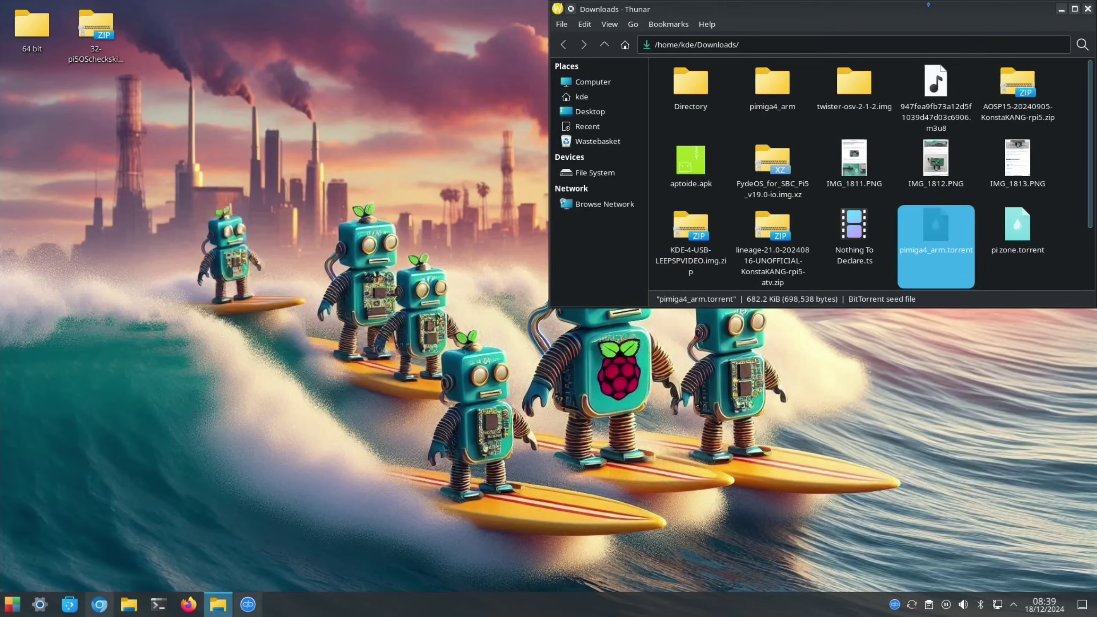
double_click(927, 4)
left_click(1077, 7)
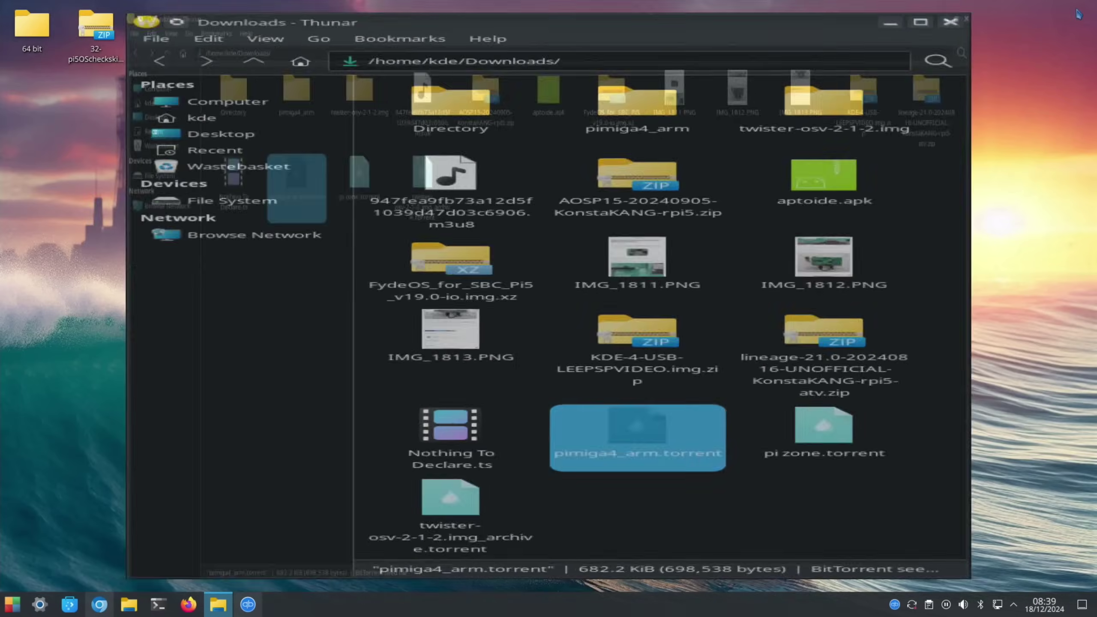
- Open the Pictures folder in the home directory and examine the available actions for Europe_from_Space.jpg
left_click(414, 132)
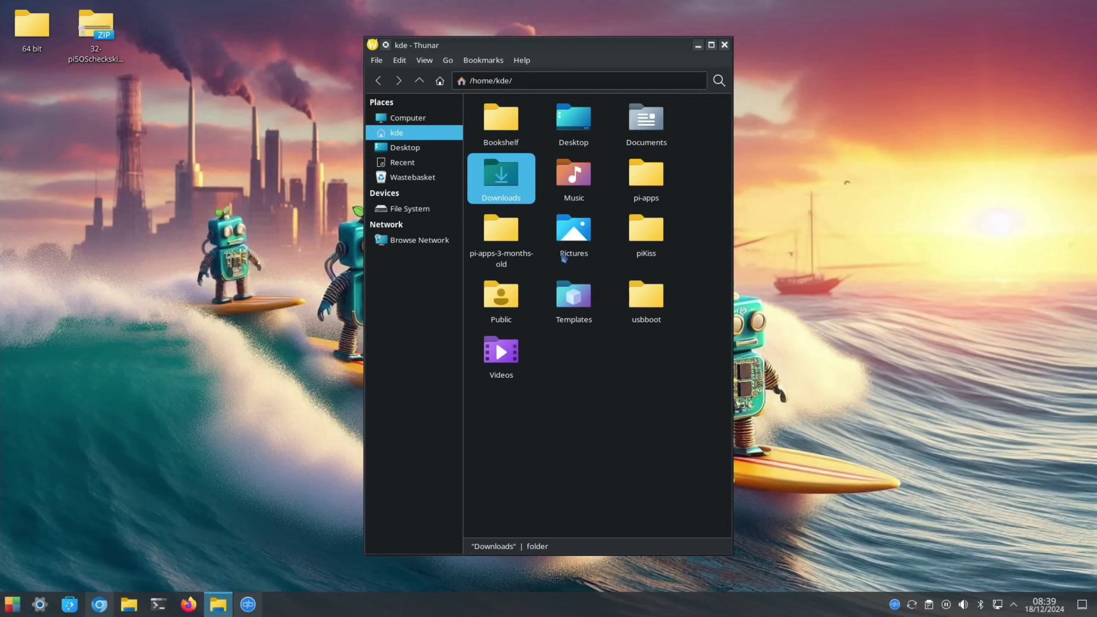
double_click(566, 233)
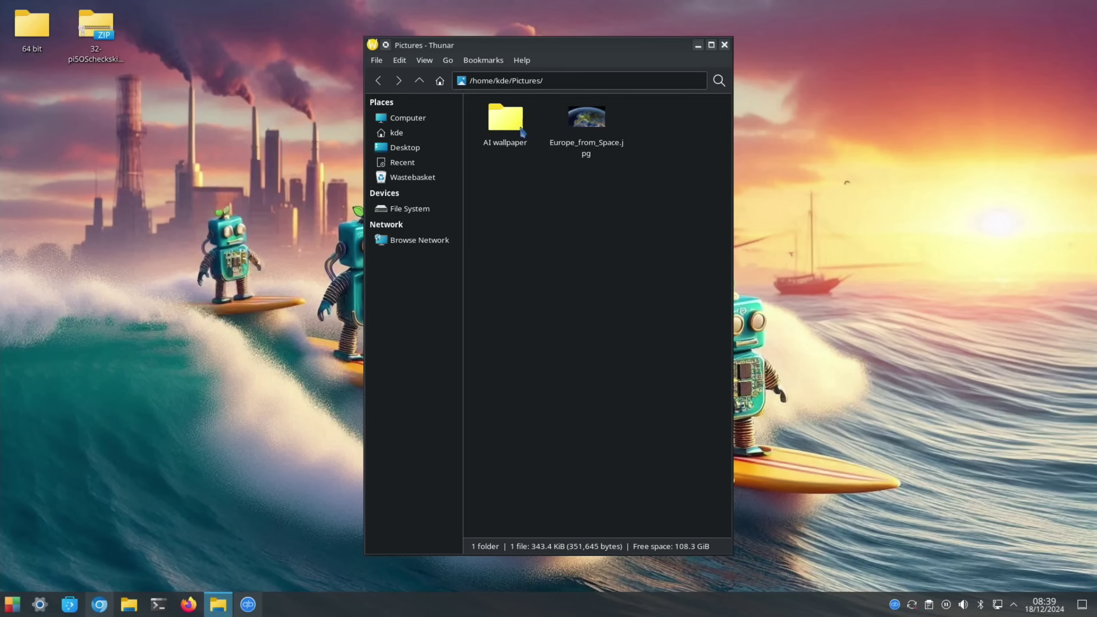
right_click(575, 125)
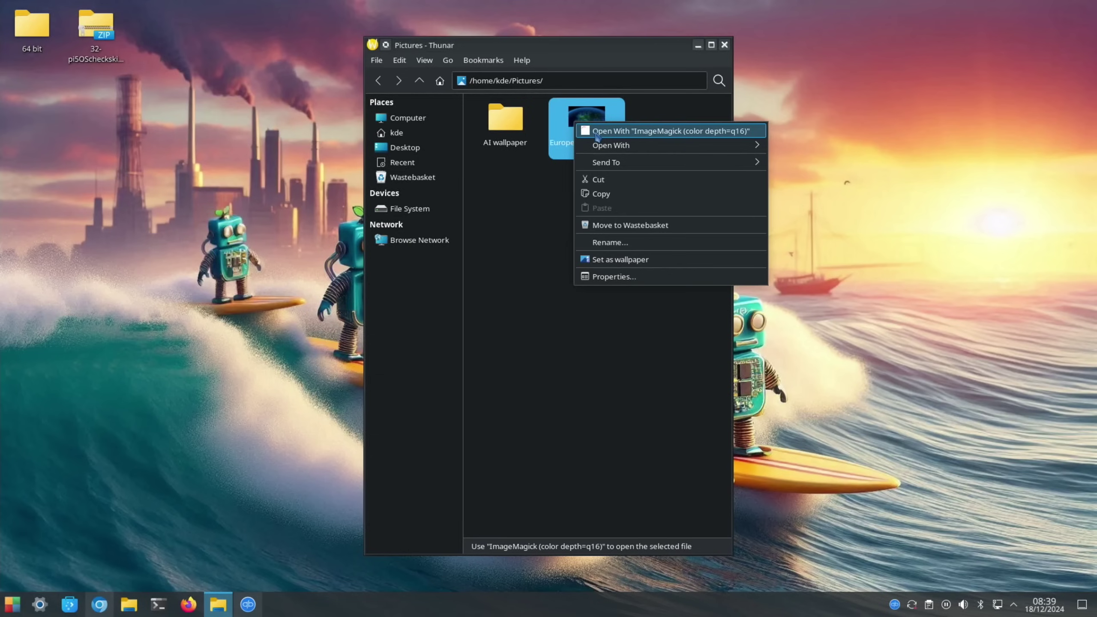
left_click(597, 134)
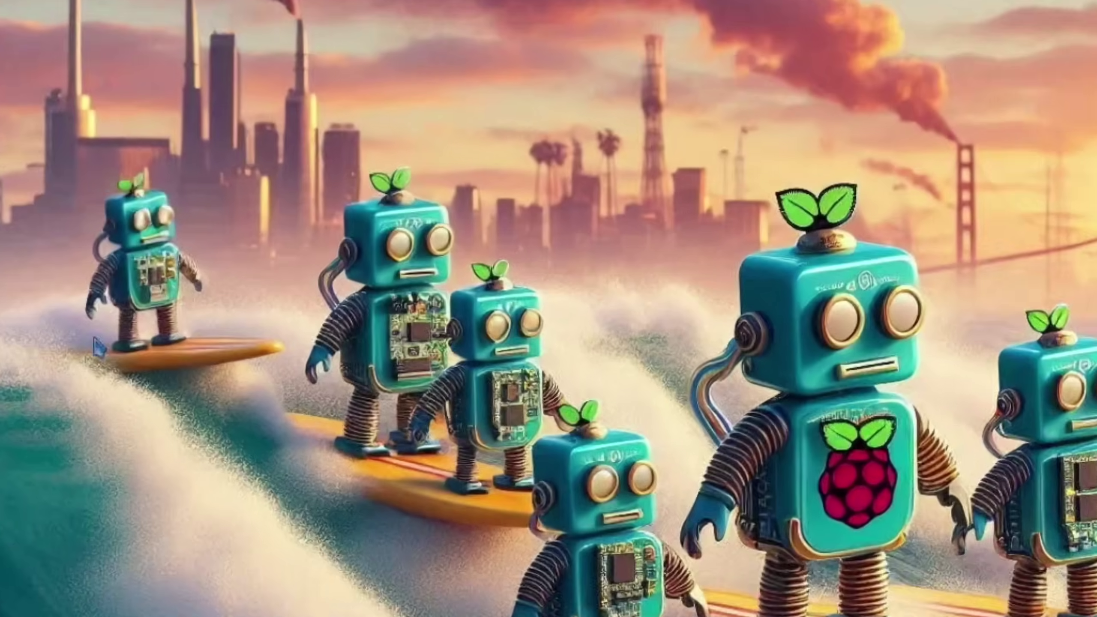
- Change the desktop wallpaper to the image of the robot riding a green bicycle on a country road
right_click(206, 50)
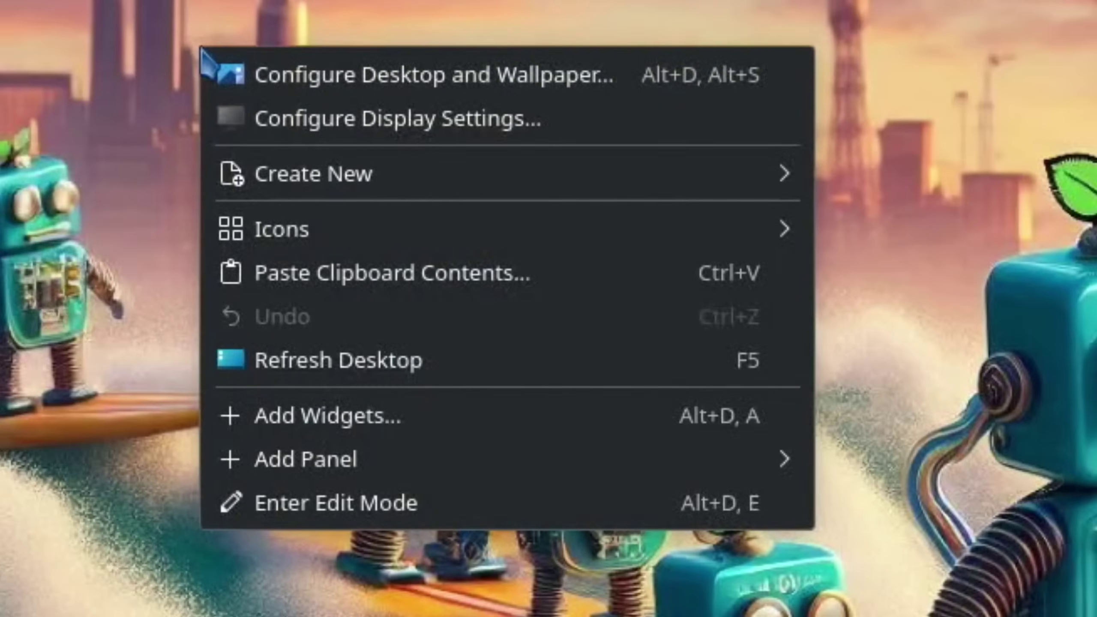
left_click(320, 92)
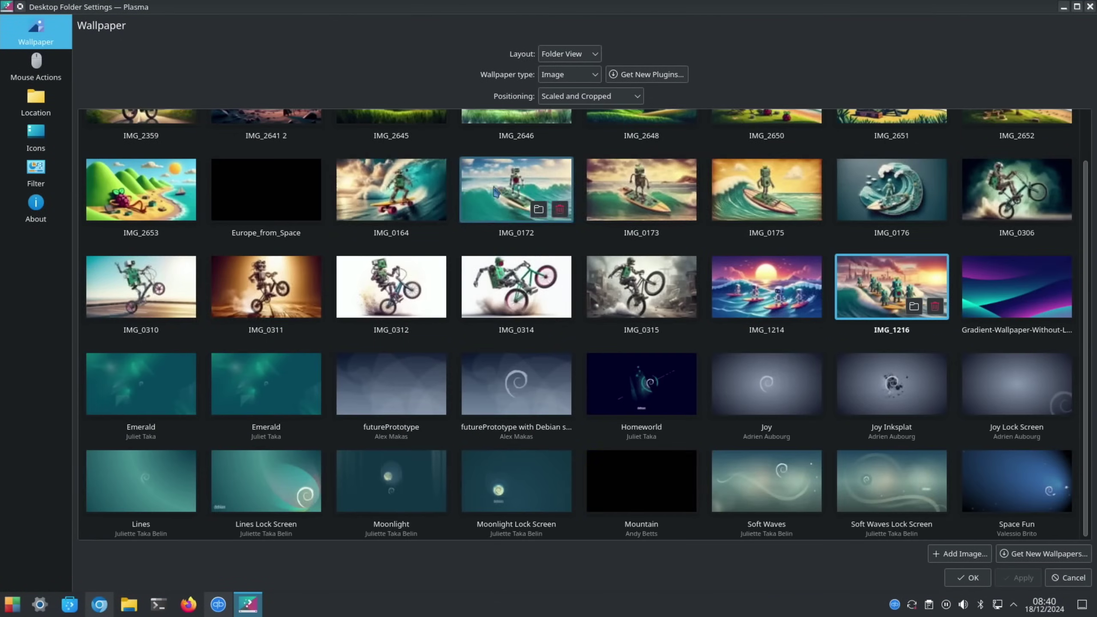
scroll(609, 320, "up", 1)
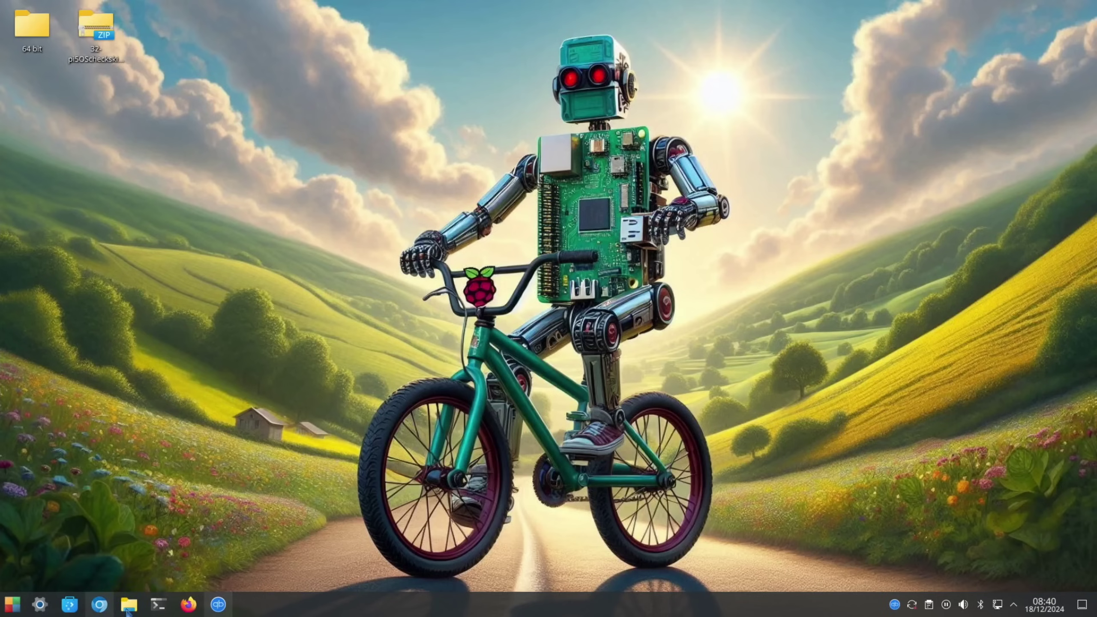
- Switch to qBittorrent and check the download progress and details of the pimiga4_arm torrent
left_click(218, 605)
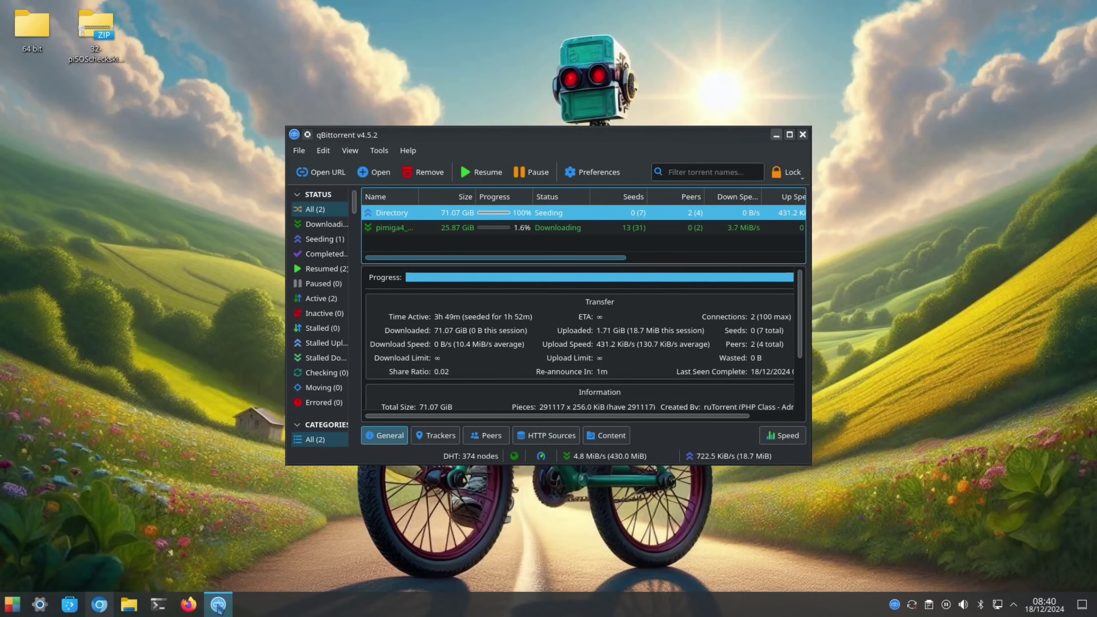
left_click_drag(497, 258, 672, 261)
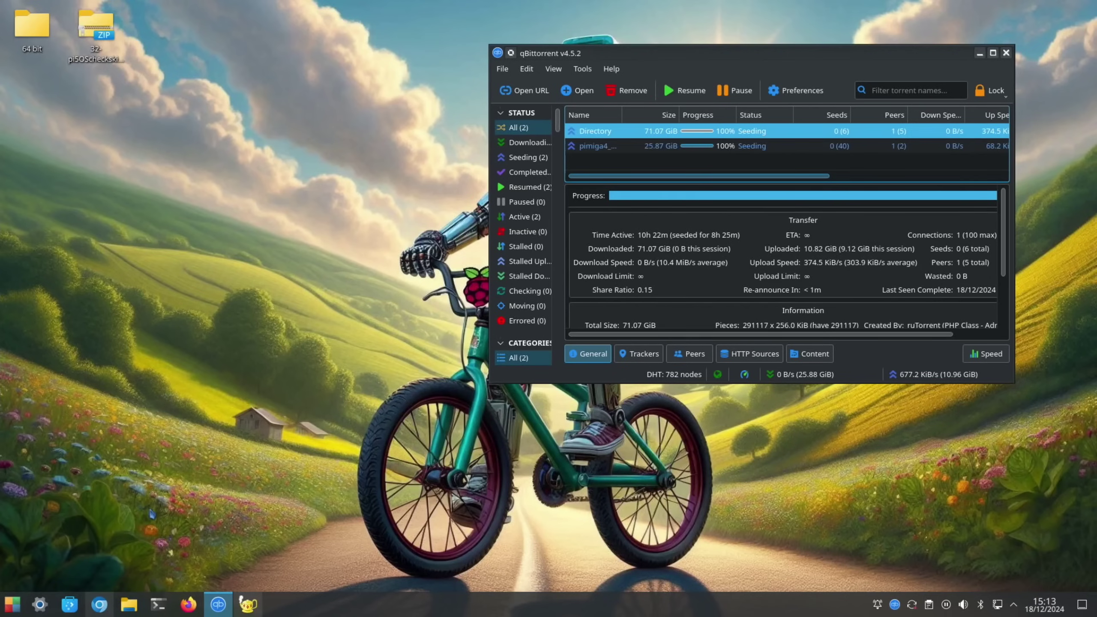
- Open the pimiga4_arm folder inside Downloads in the file manager
left_click(127, 612)
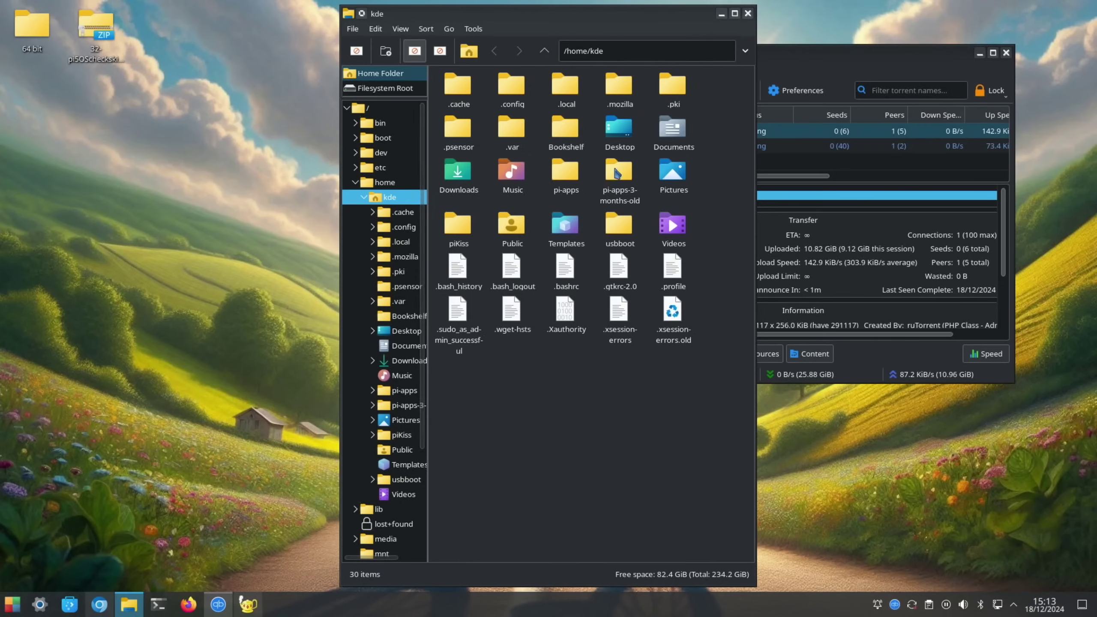
double_click(458, 172)
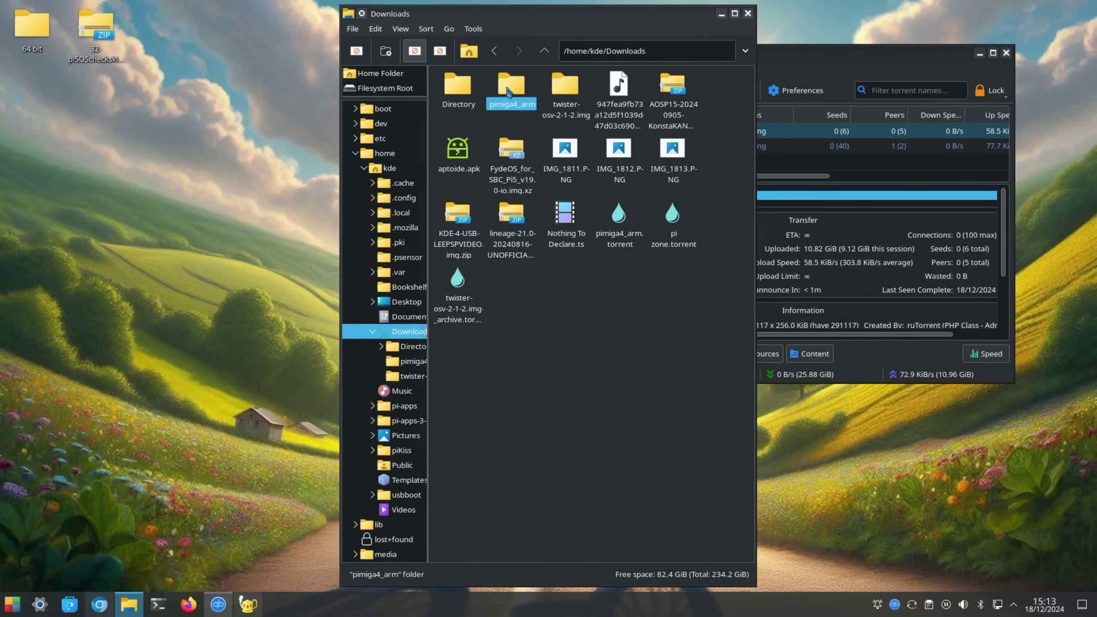
double_click(510, 92)
- Open PIMIGA4_ARM.7z in PeaZip and extract all its contents to /home/kde/Downloads/pimiga4_arm/
right_click(512, 92)
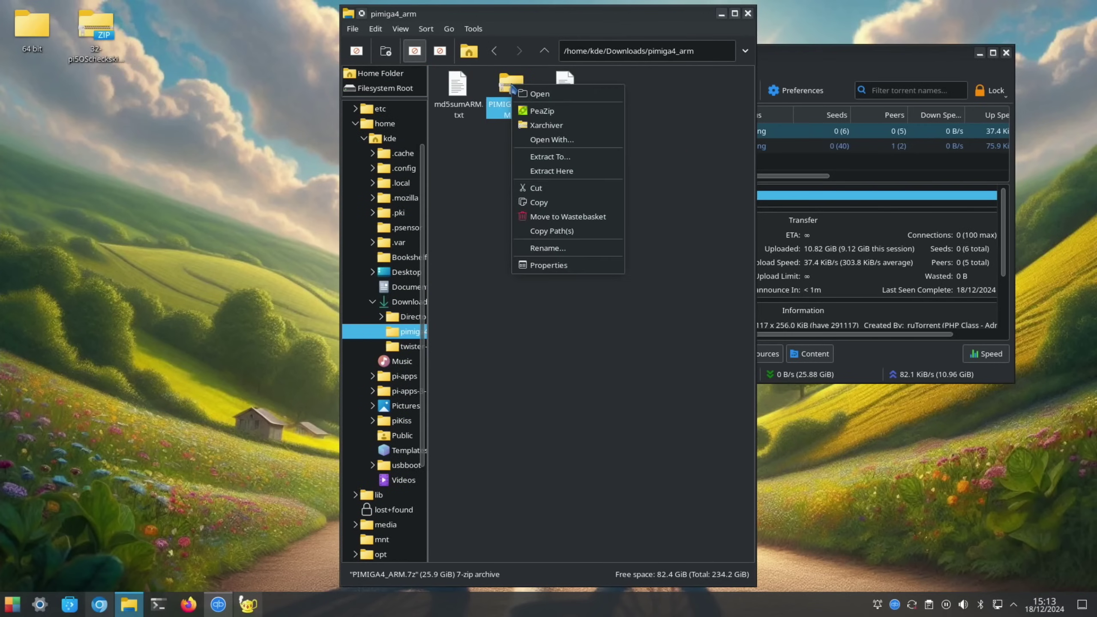
left_click(534, 112)
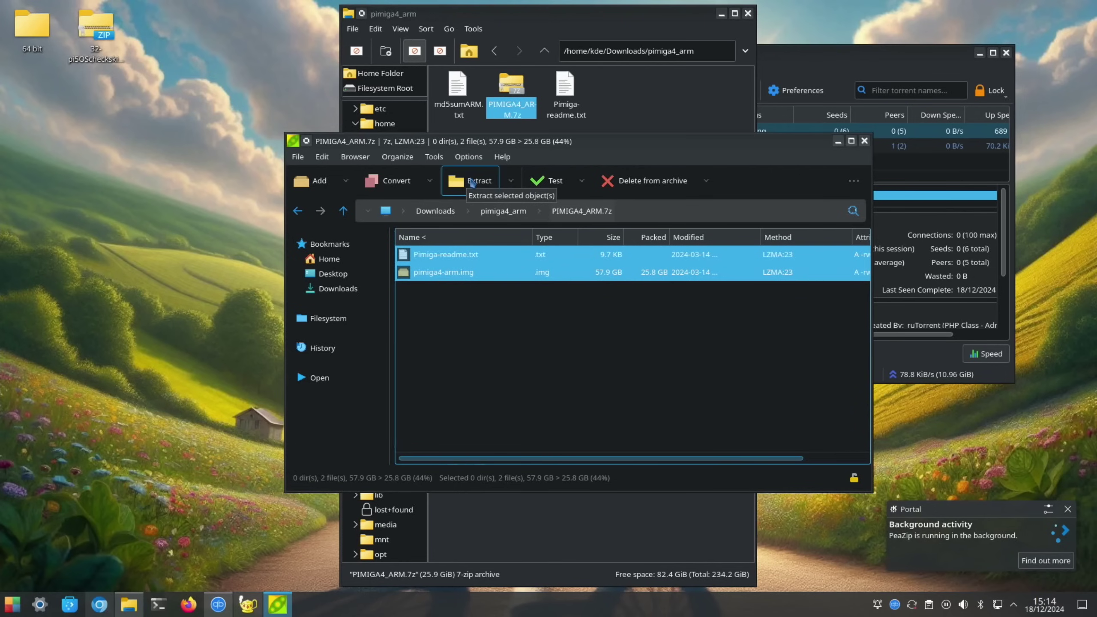
left_click(473, 183)
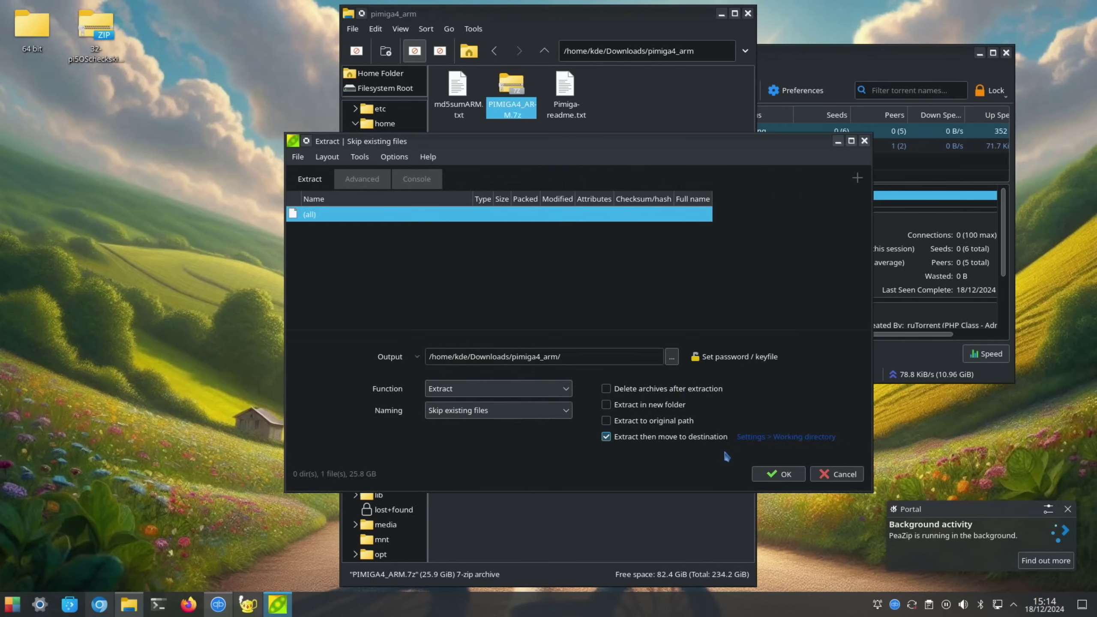
left_click(772, 474)
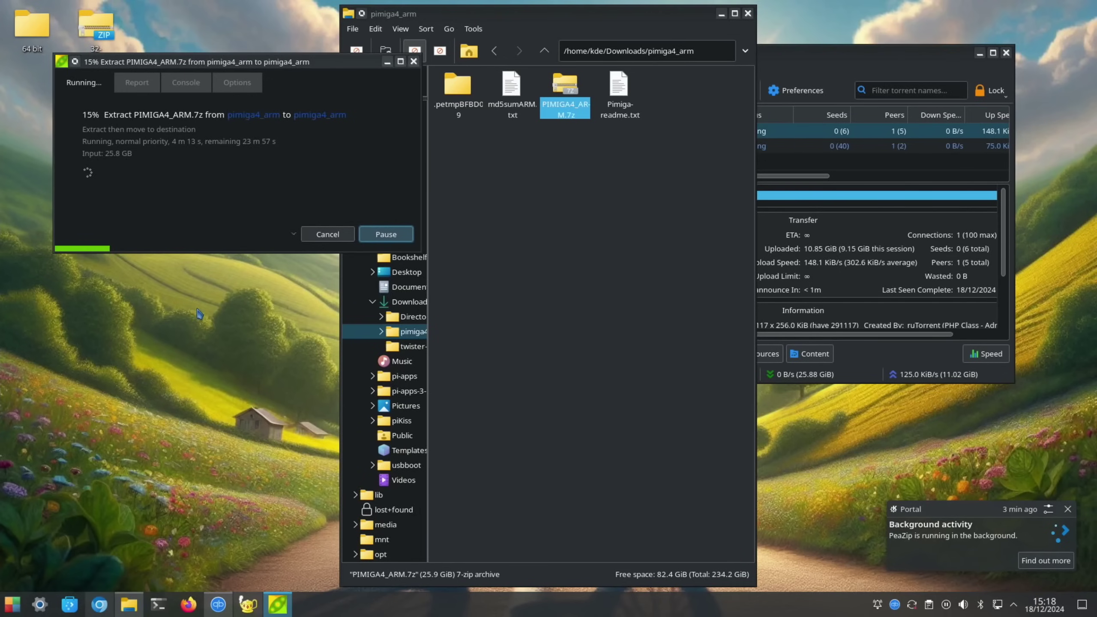
- View the overview of all open windows and return to the desktop while the archive extracts
mouse_move(3, 5)
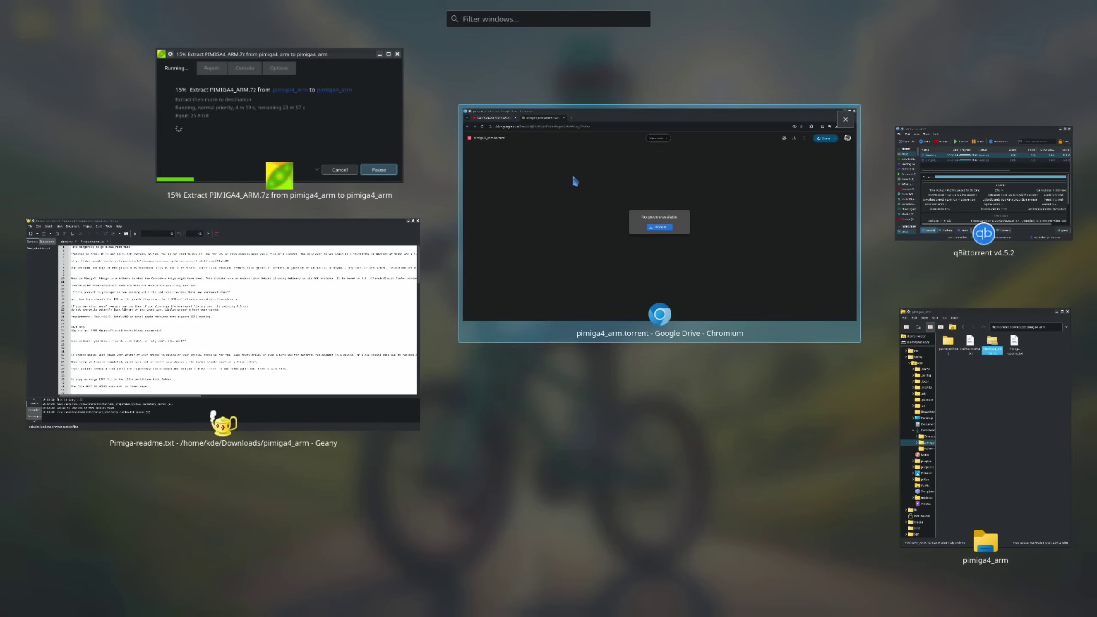
left_click(319, 122)
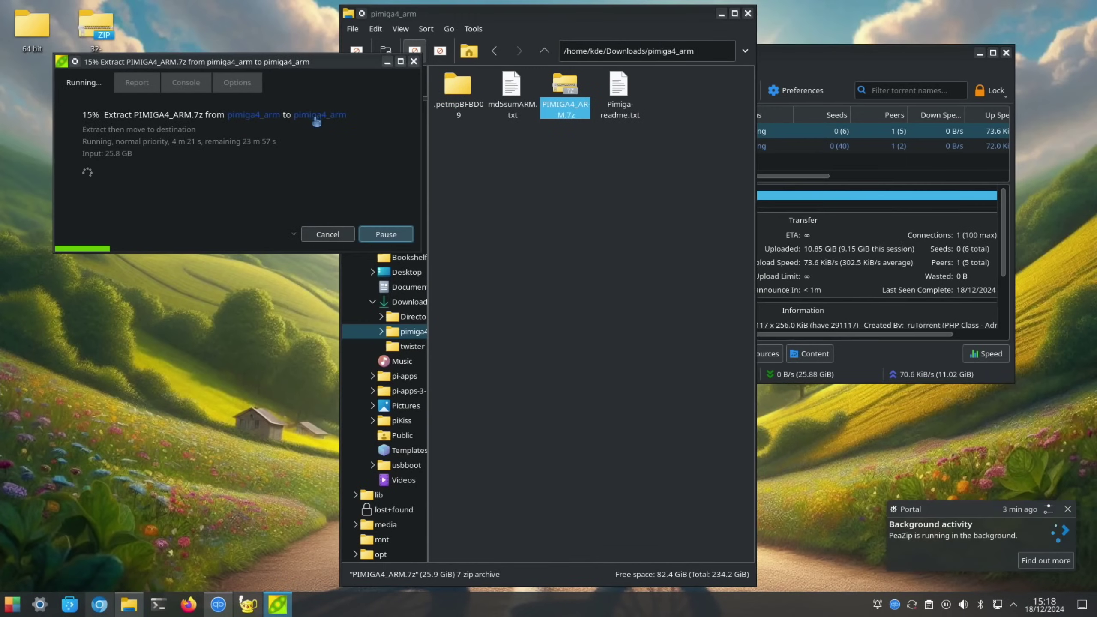
mouse_move(3, 5)
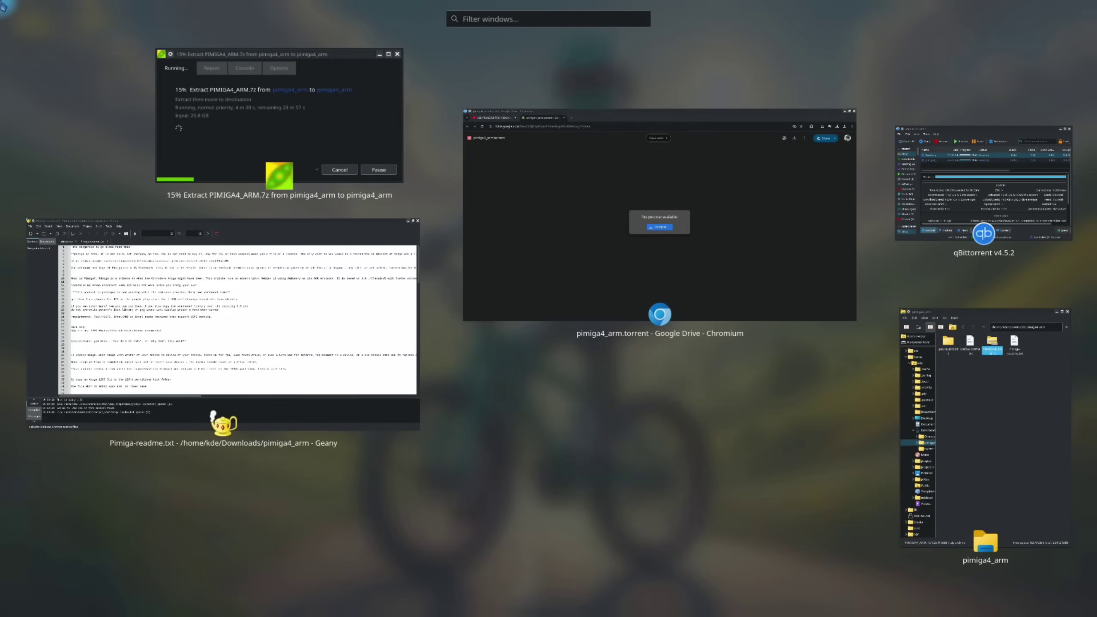
key("Escape")
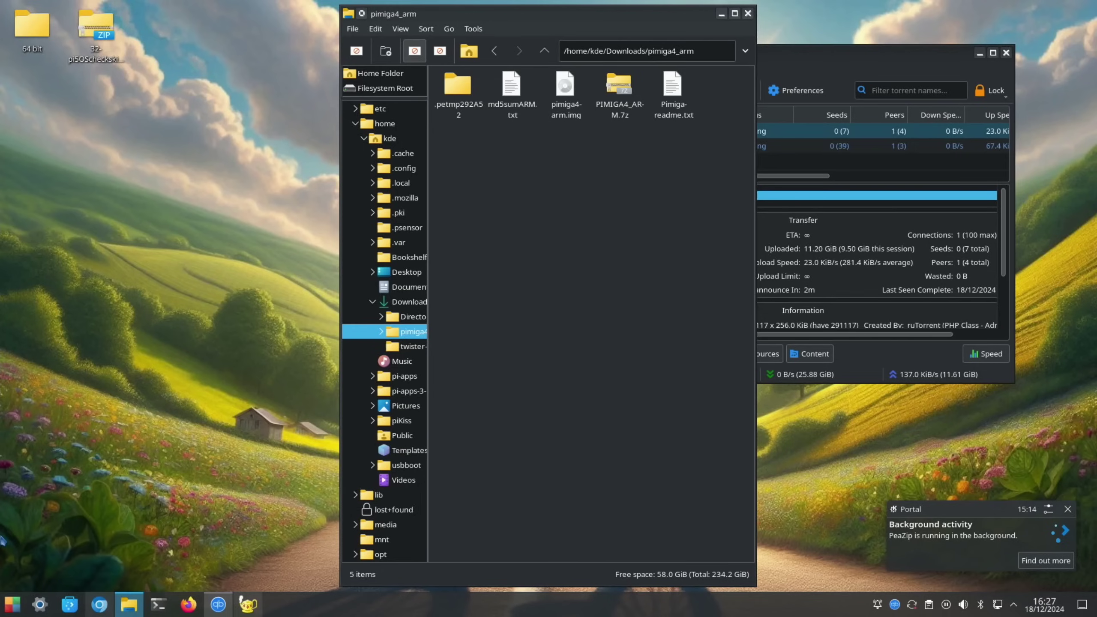
- Find the installed imager application by searching for "imager" and launch Raspberry Pi Imager
key("super")
type("ima")
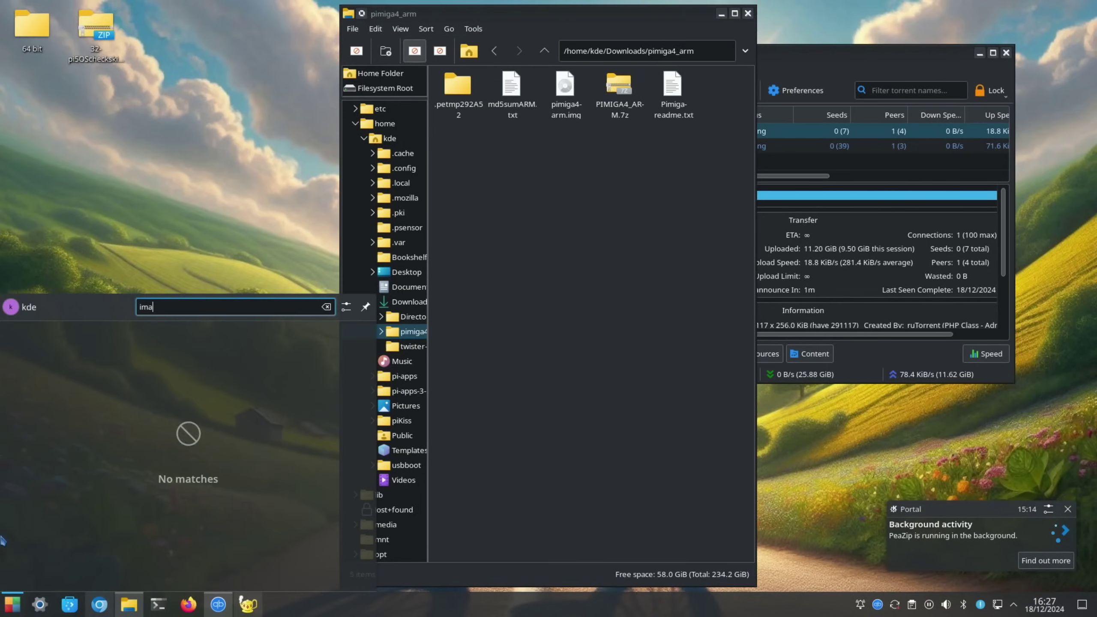
type("ger")
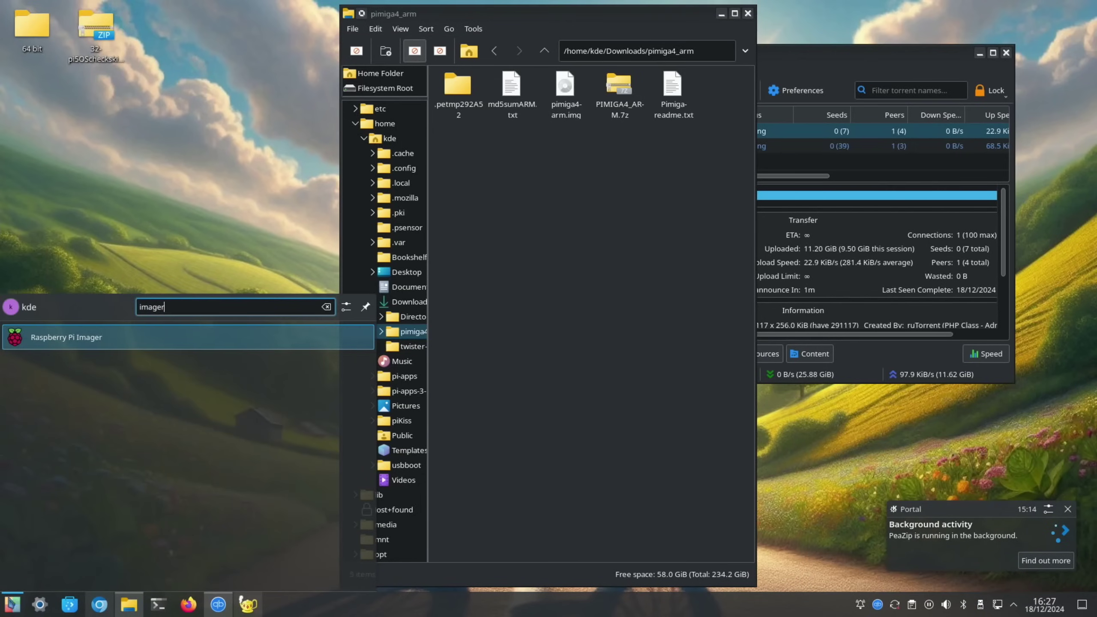
left_click(77, 338)
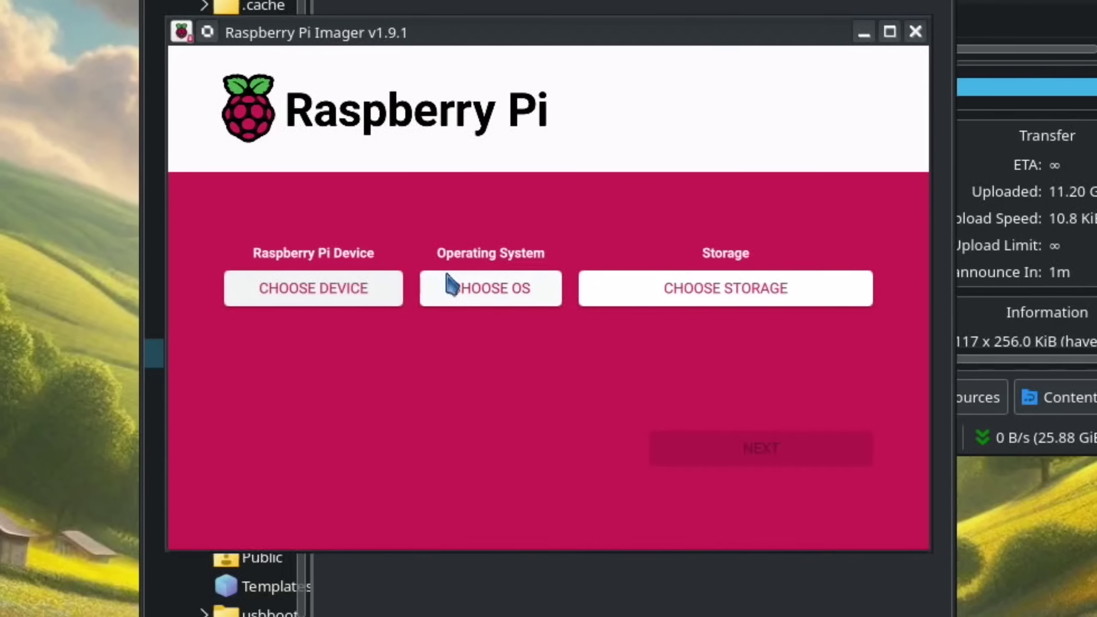
- Choose the custom image pimiga4-arm.img from /home/kde/Downloads/pimiga4_arm as the operating system to write
left_click(499, 294)
scroll(473, 319, "down", 10)
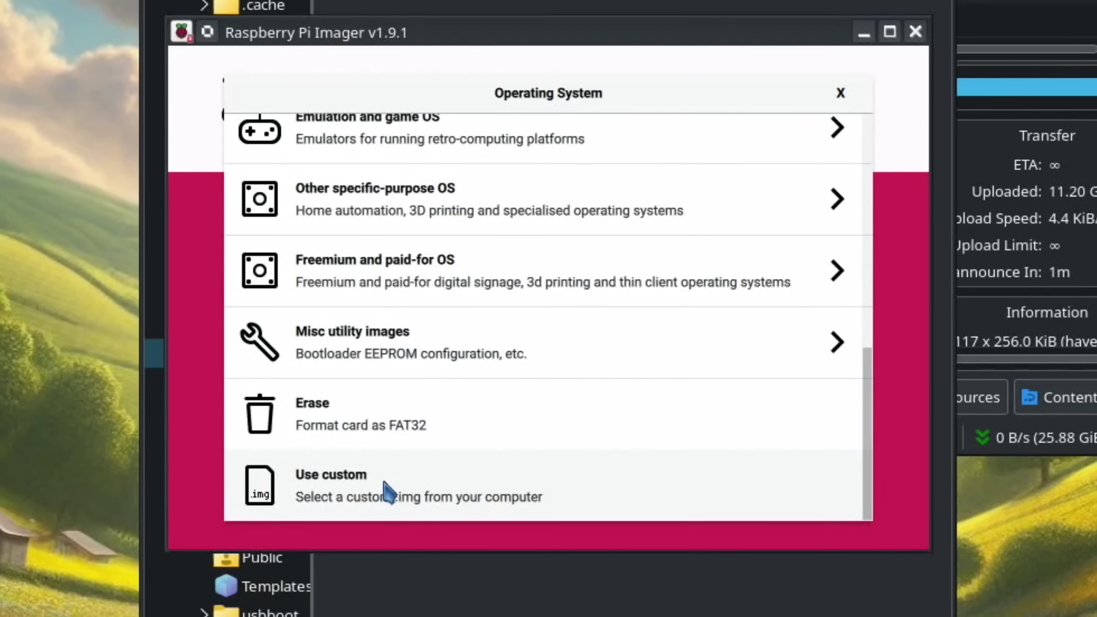
left_click(387, 491)
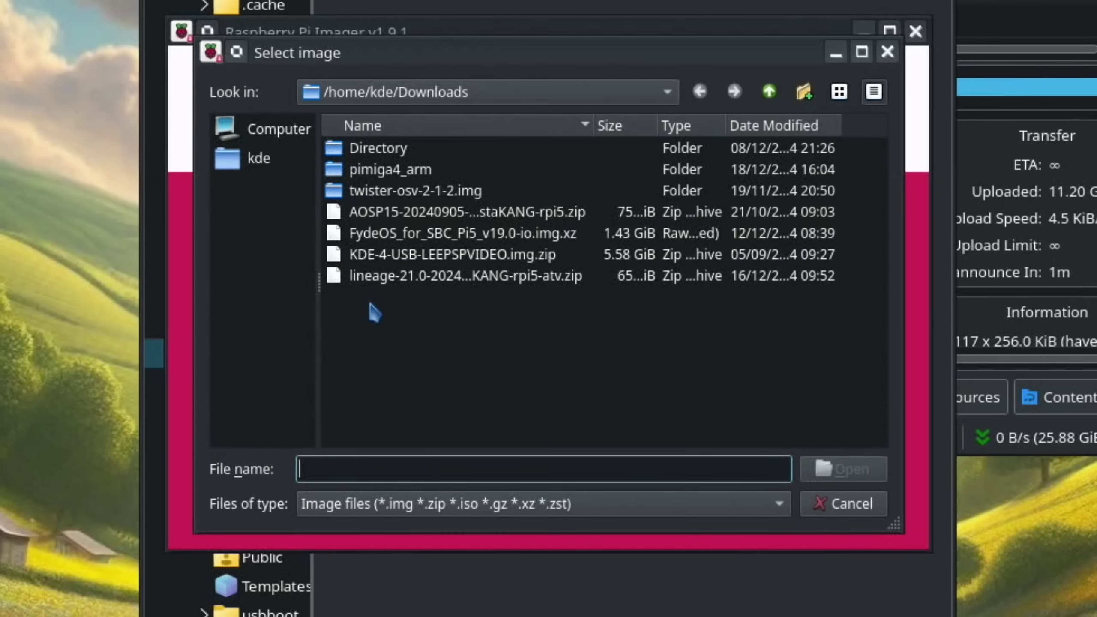
double_click(378, 172)
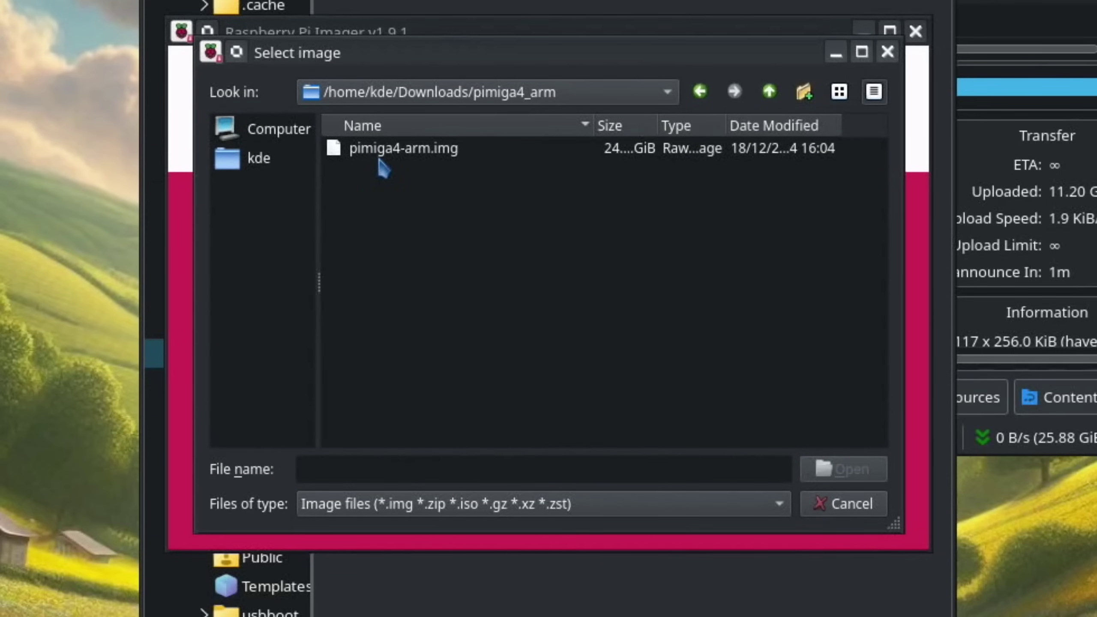
double_click(380, 166)
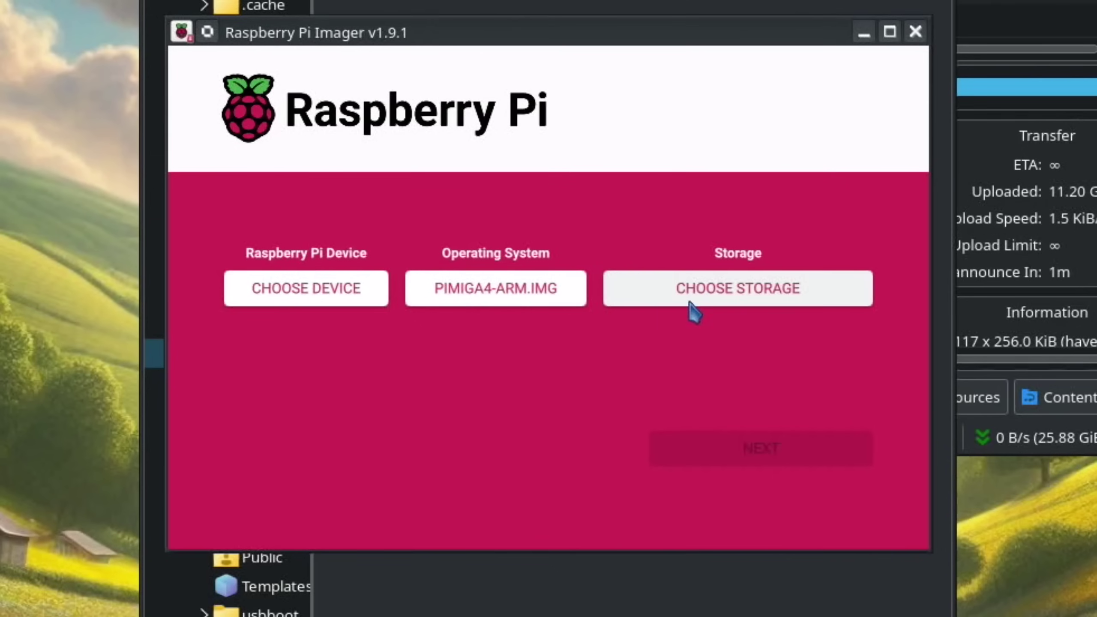
- Write the image to the 63.9 GB internal SD card without OS customisation and close Raspberry Pi Imager
left_click(694, 310)
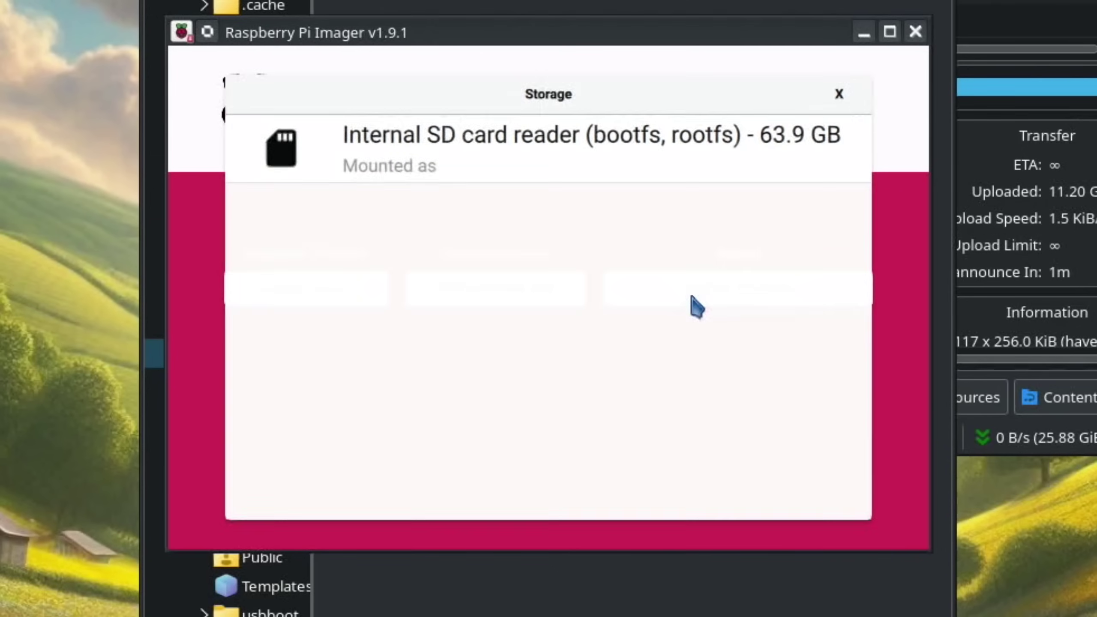
left_click(538, 143)
left_click(748, 450)
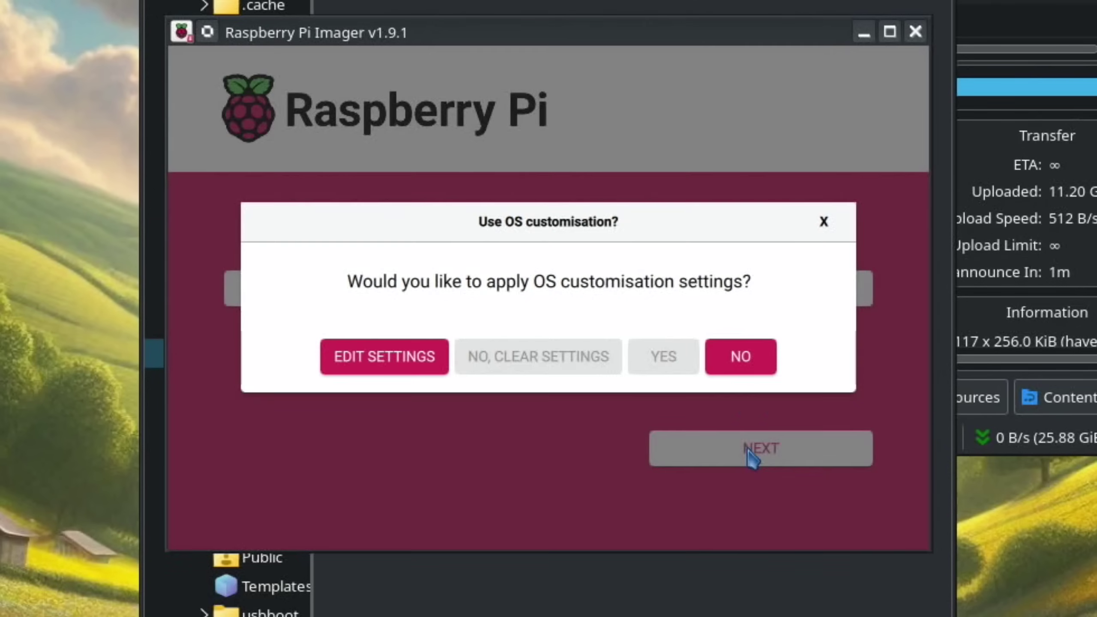
left_click(752, 367)
left_click(620, 369)
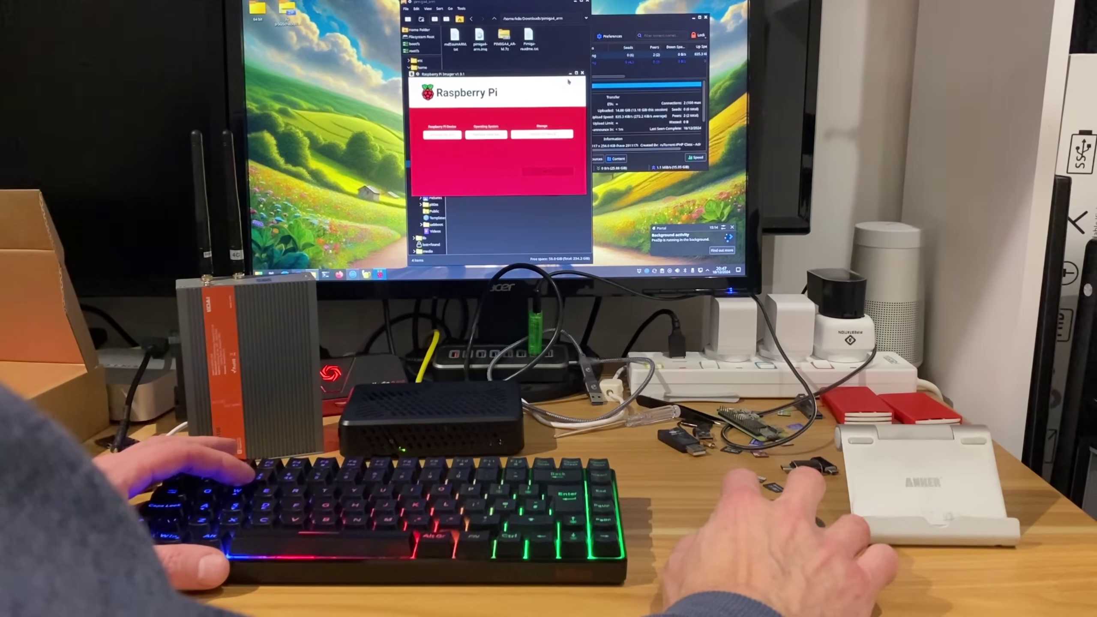
left_click(581, 73)
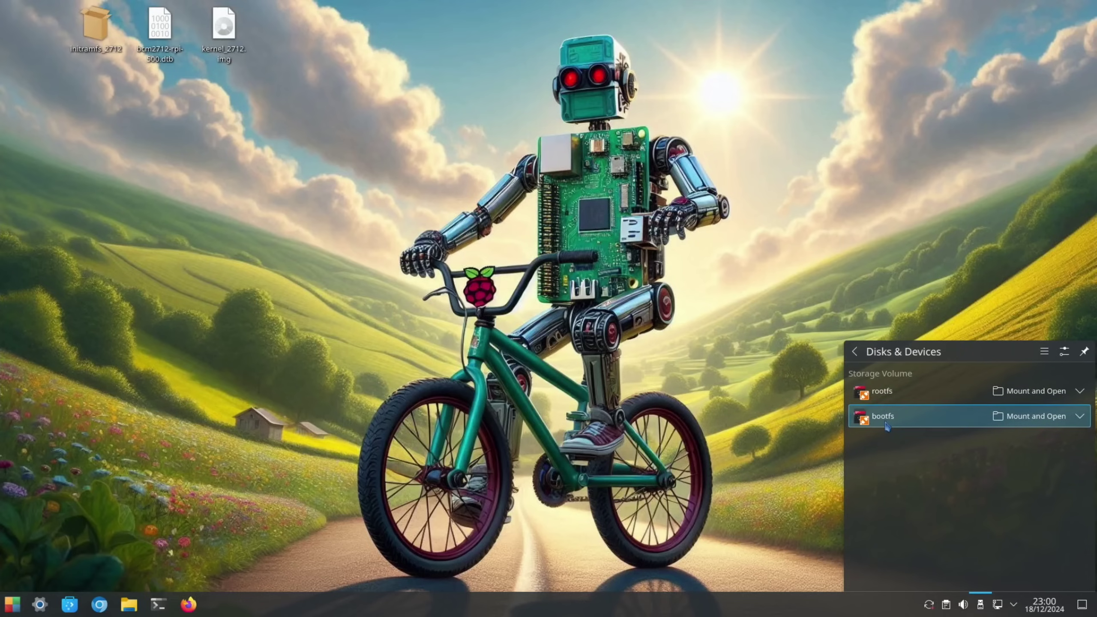
- Mount and open the bootfs volumes of the SD card and the USB drive, arranging their file windows side by side
left_click(1015, 417)
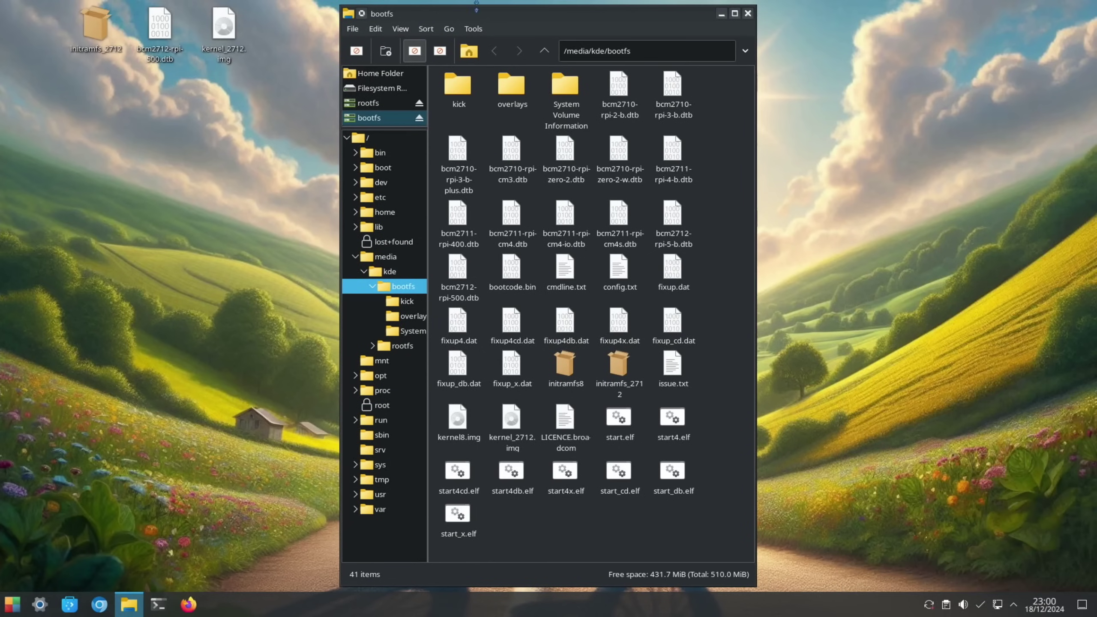
left_click_drag(508, 17, 771, 29)
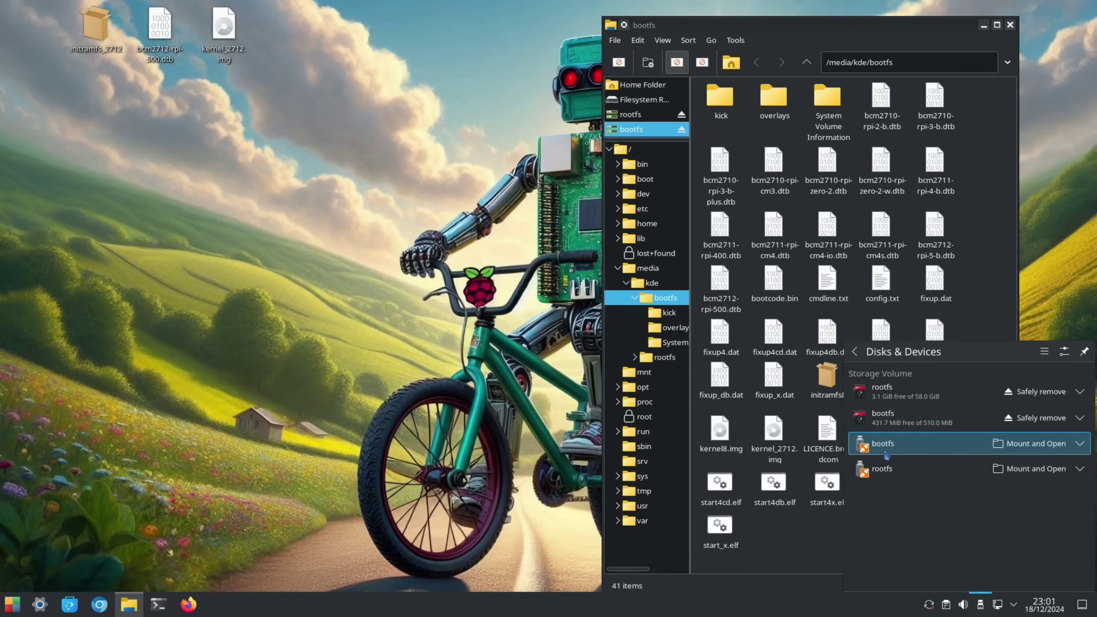
left_click(1018, 445)
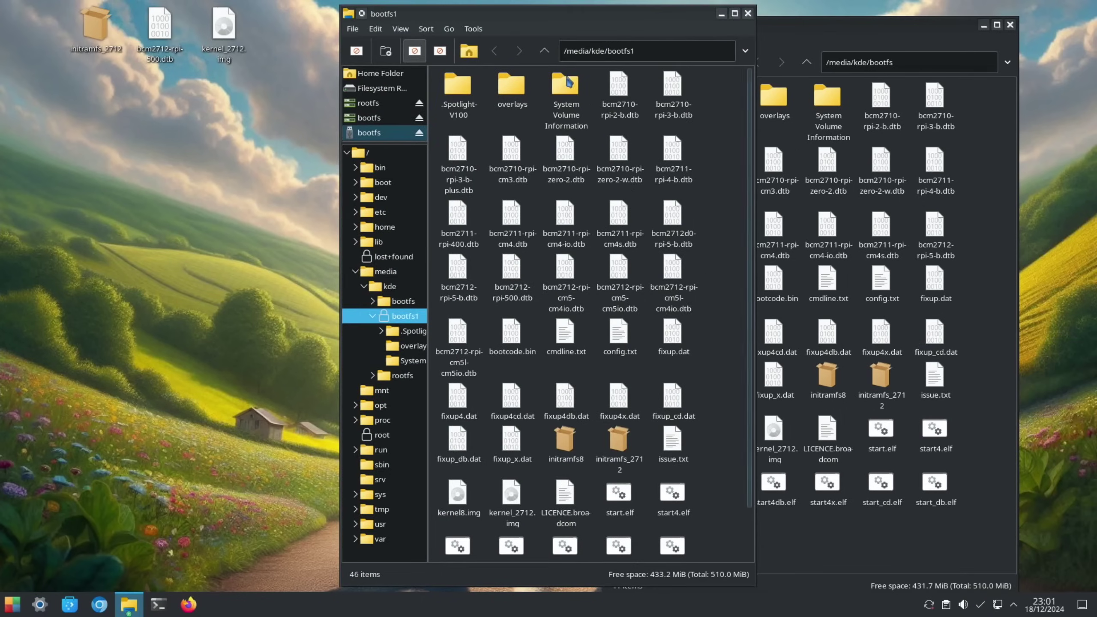
left_click_drag(538, 13, 298, 87)
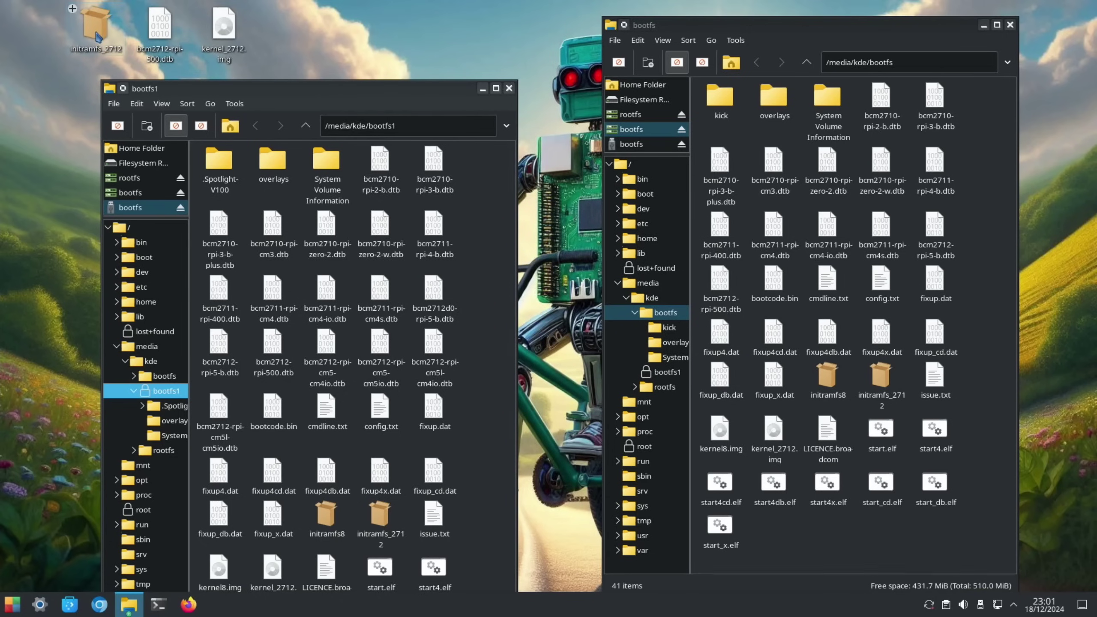
- Copy initramfs_2712, bcm2712-rpi-500.dtb and kernel_2712.img from the USB drive's bootfs to the desktop and select all three files there
scroll(348, 462, "down", 1)
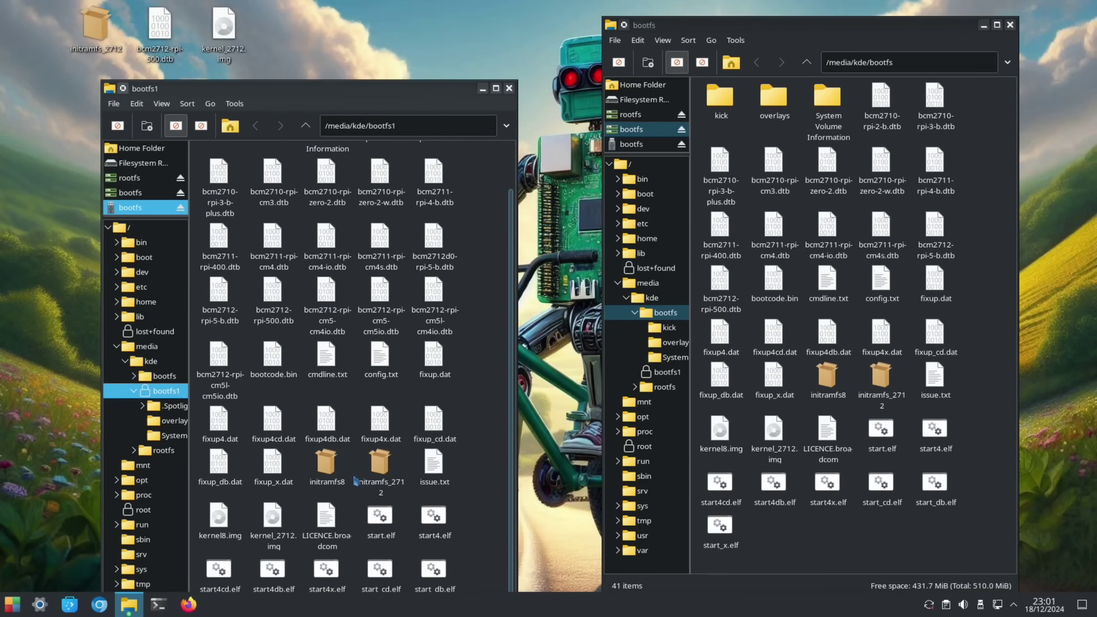
left_click_drag(382, 466, 165, 42)
left_click_drag(265, 288, 233, 38)
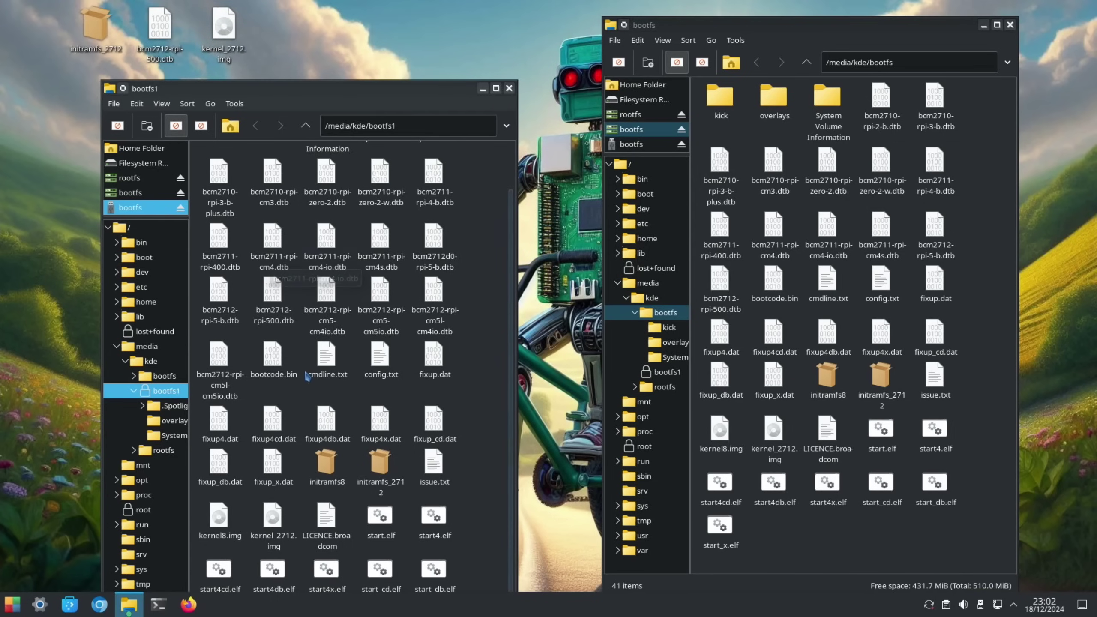
left_click_drag(282, 523, 189, 66)
left_click_drag(38, 27, 544, 195)
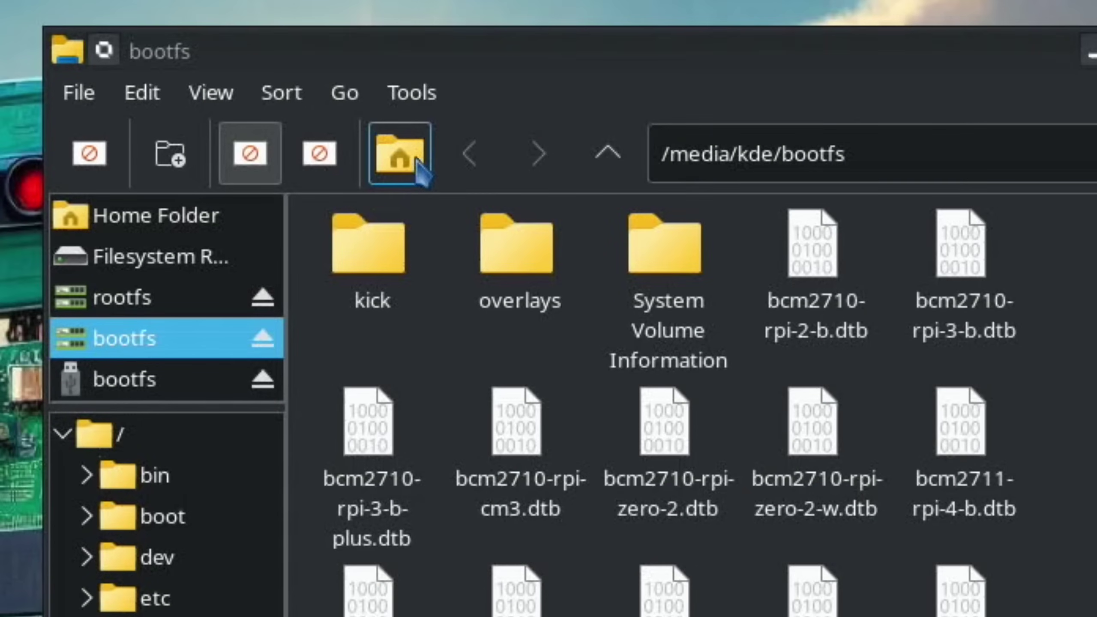
- Look inside the kick folder on the SD card's bootfs volume, close the file manager and shut down the computer
double_click(374, 251)
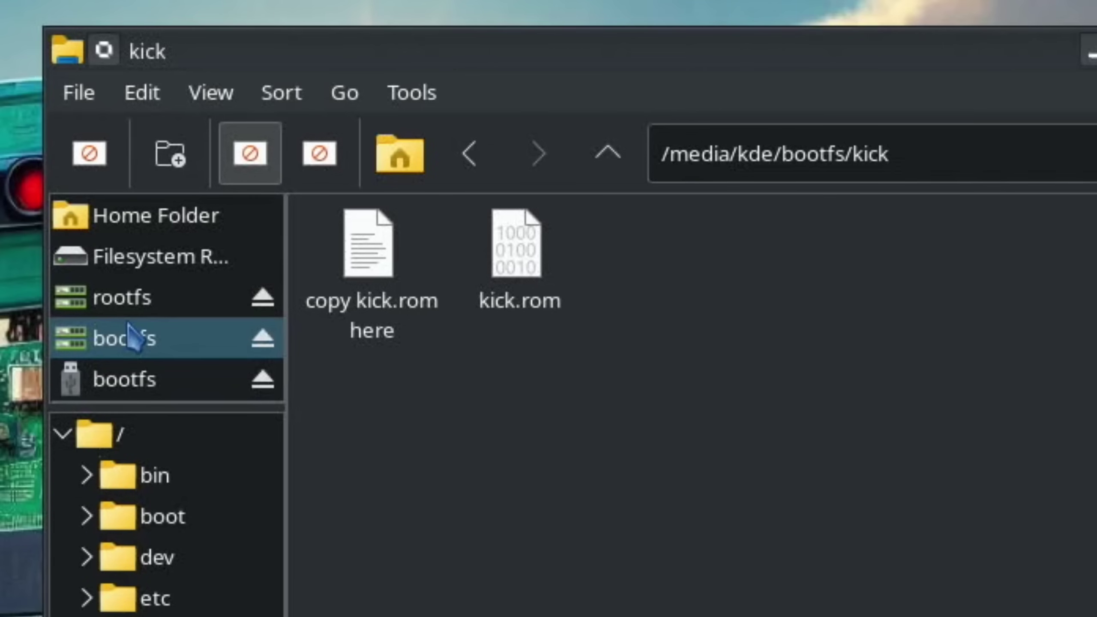
key("alt+F4")
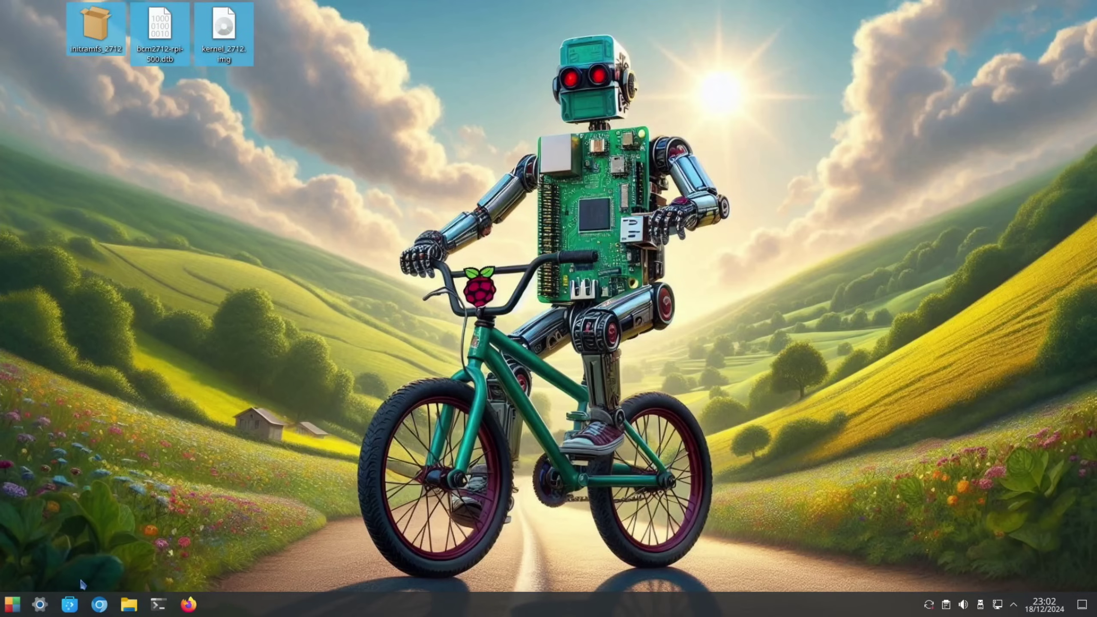
left_click(17, 609)
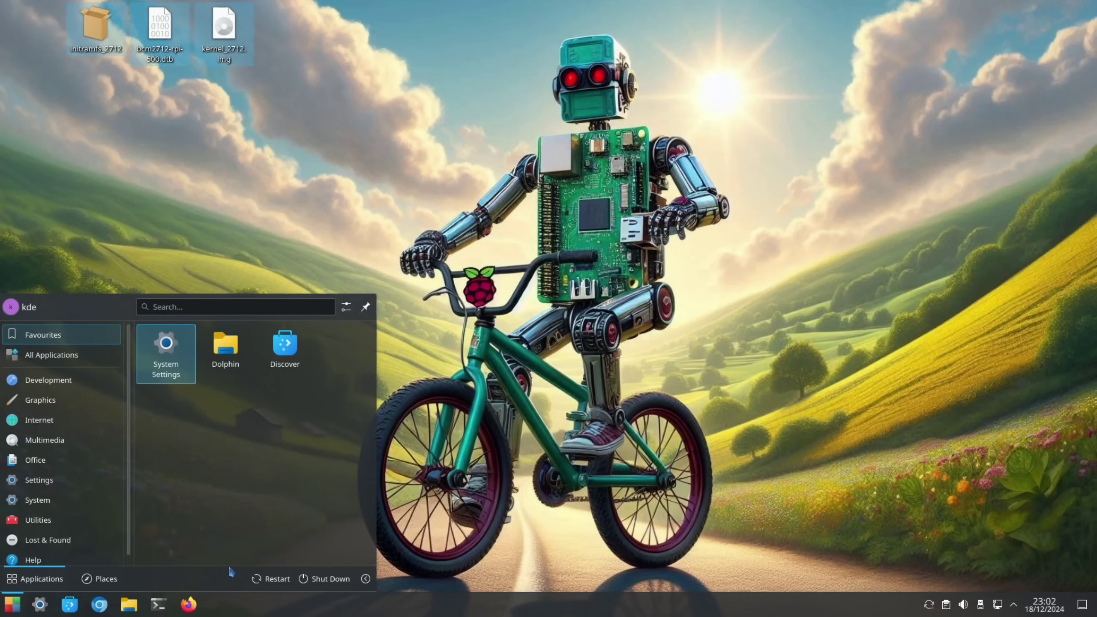
left_click(323, 579)
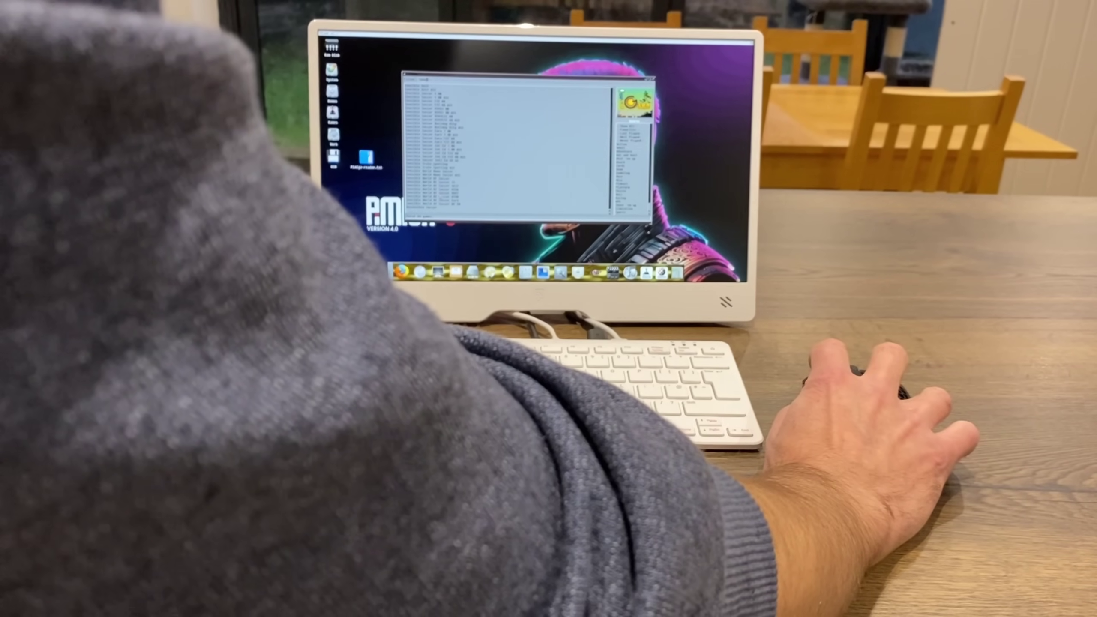
left_click(488, 197)
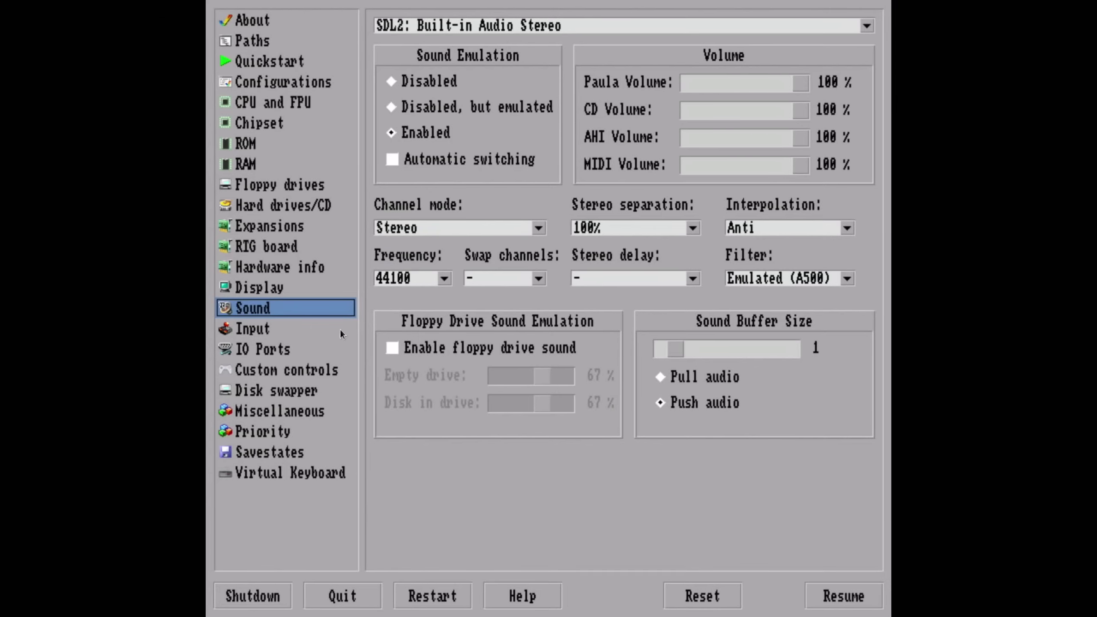
- Assign the Xbox 360 Controller to Port 1 in the emulator's input settings and set its mode to Gamepad
left_click(278, 337)
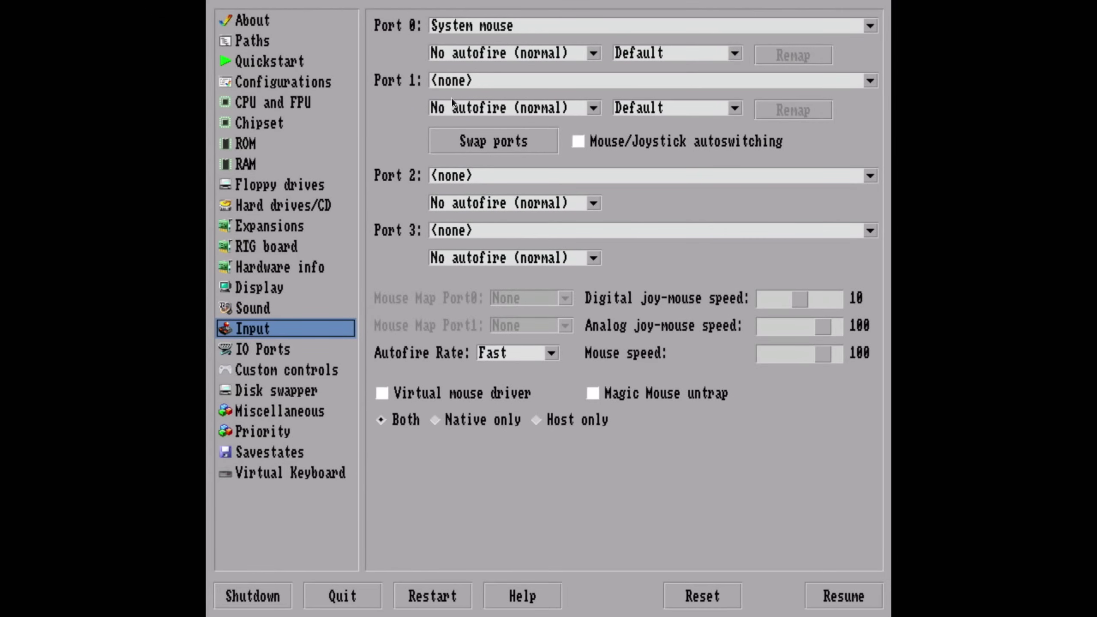
left_click(457, 84)
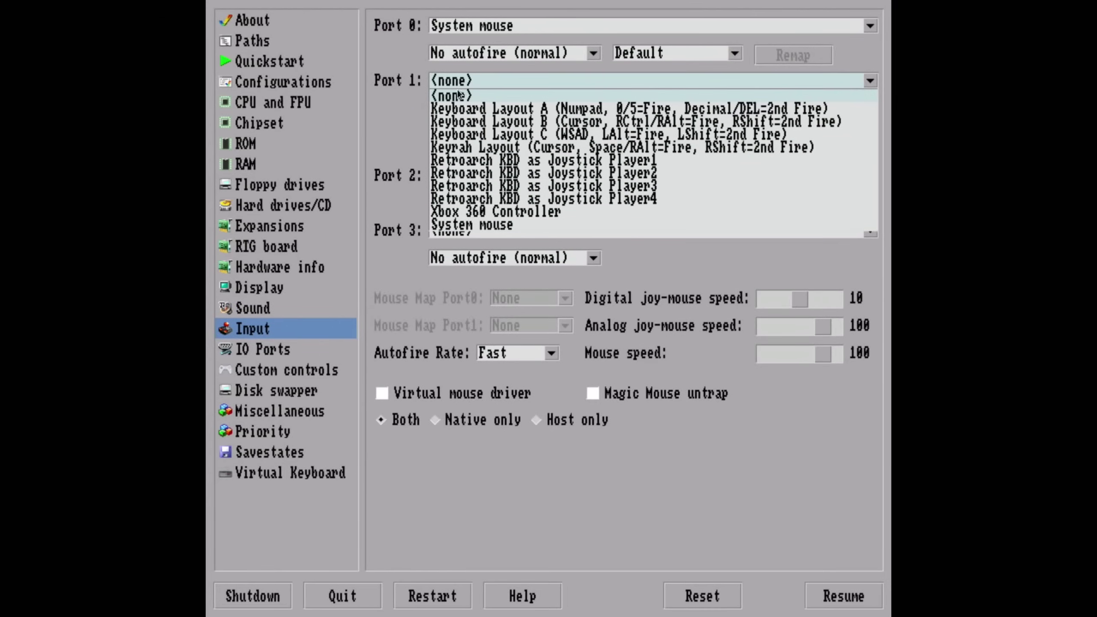
left_click(464, 209)
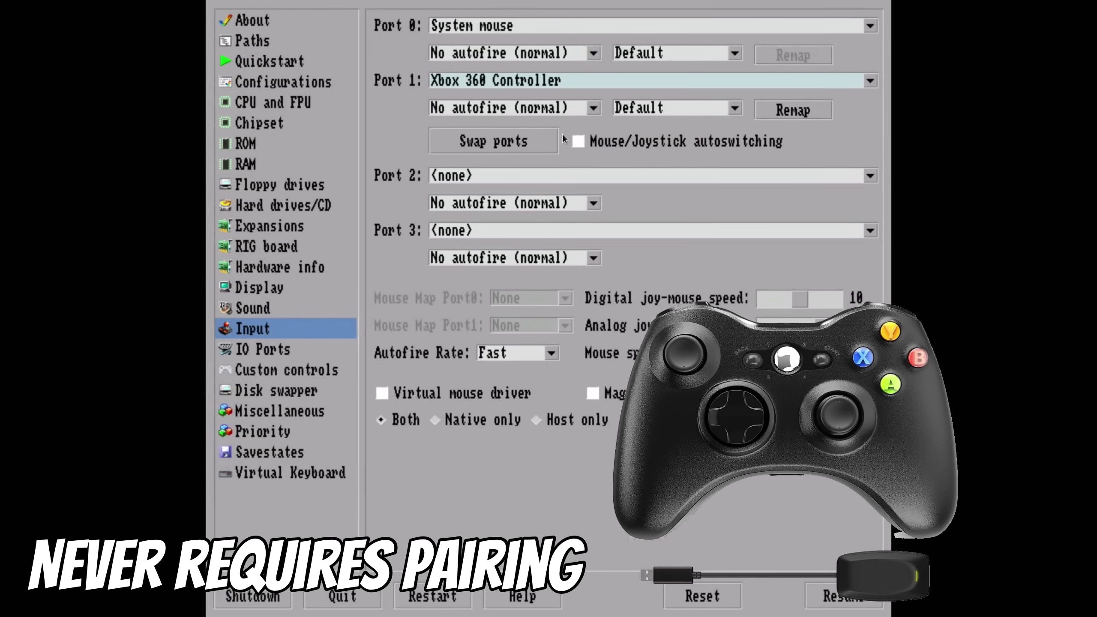
left_click(645, 109)
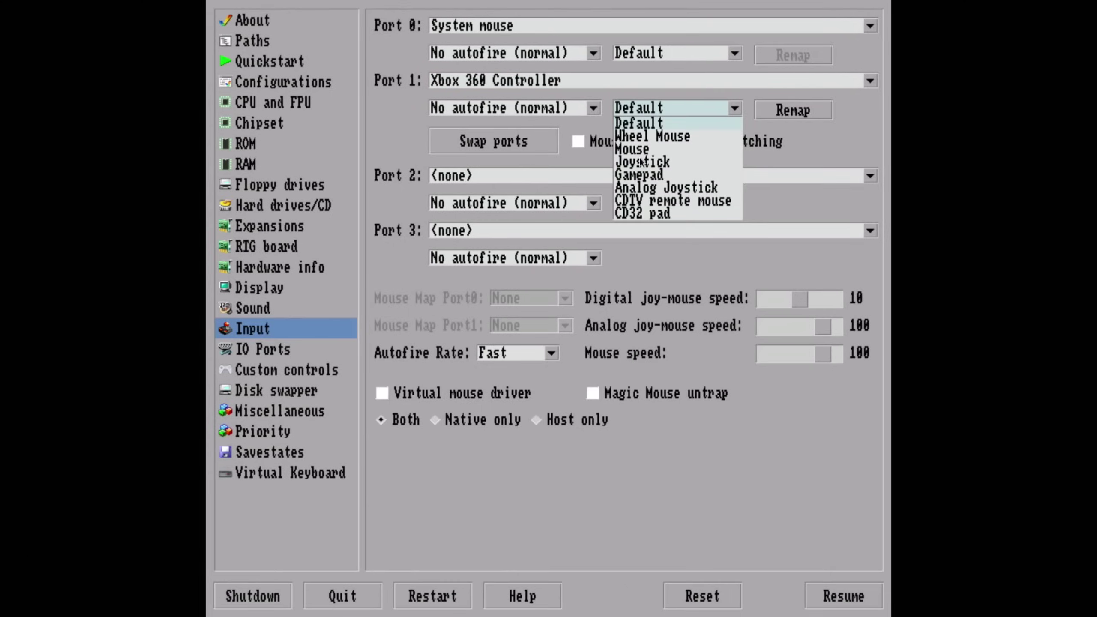
left_click(638, 175)
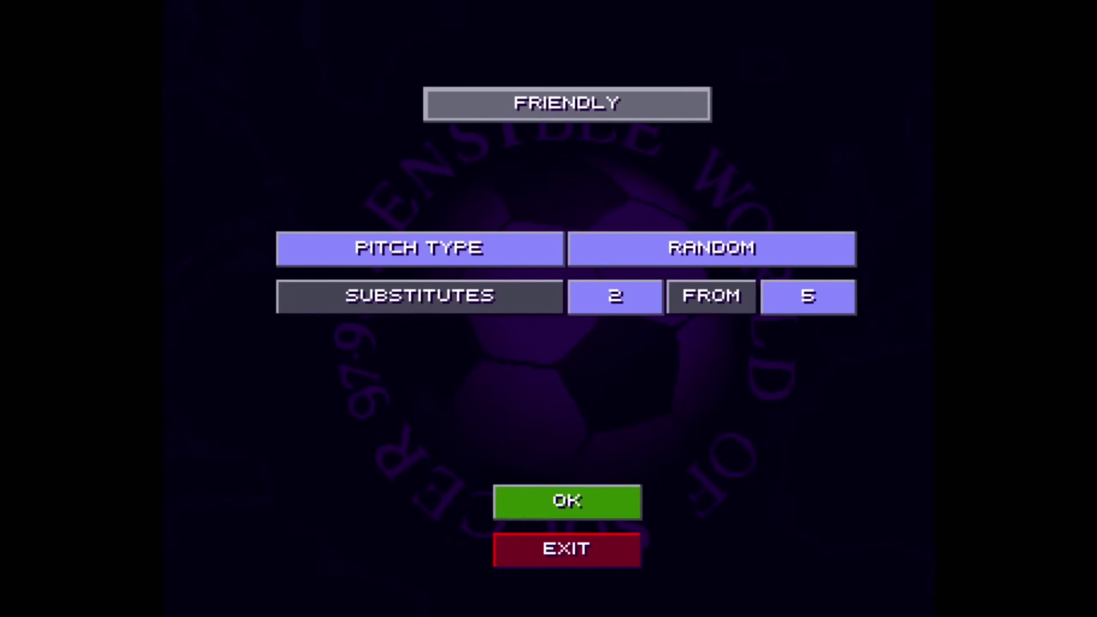
- Accept the friendly match with a random pitch and 2 from 5 substitutes, and browse through Europe to Germany's teams
key("Return")
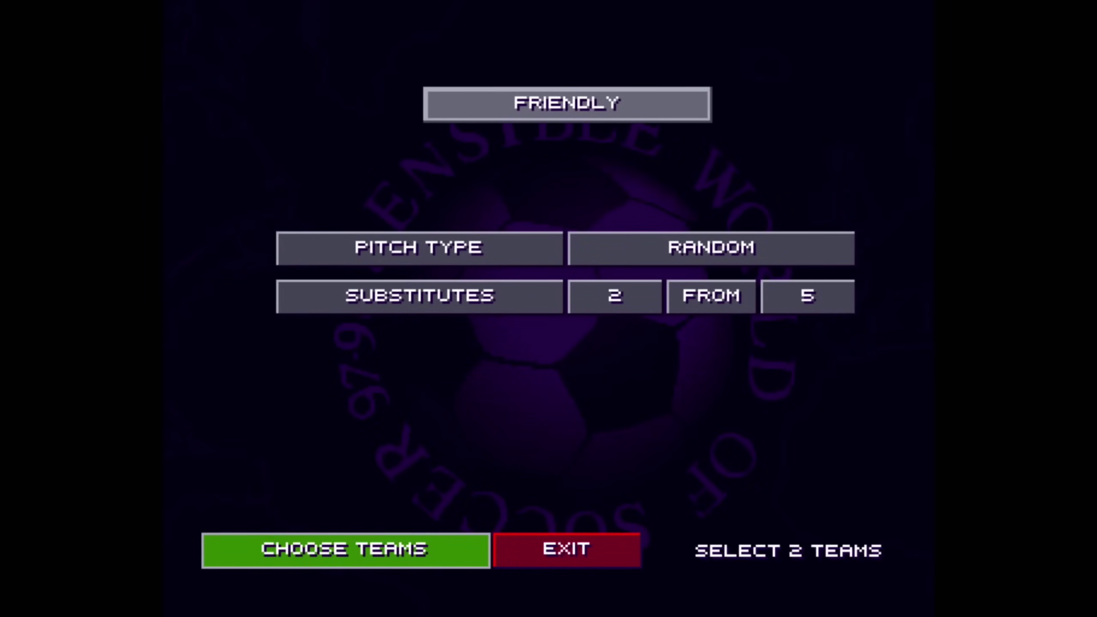
key("Return")
key("Return")
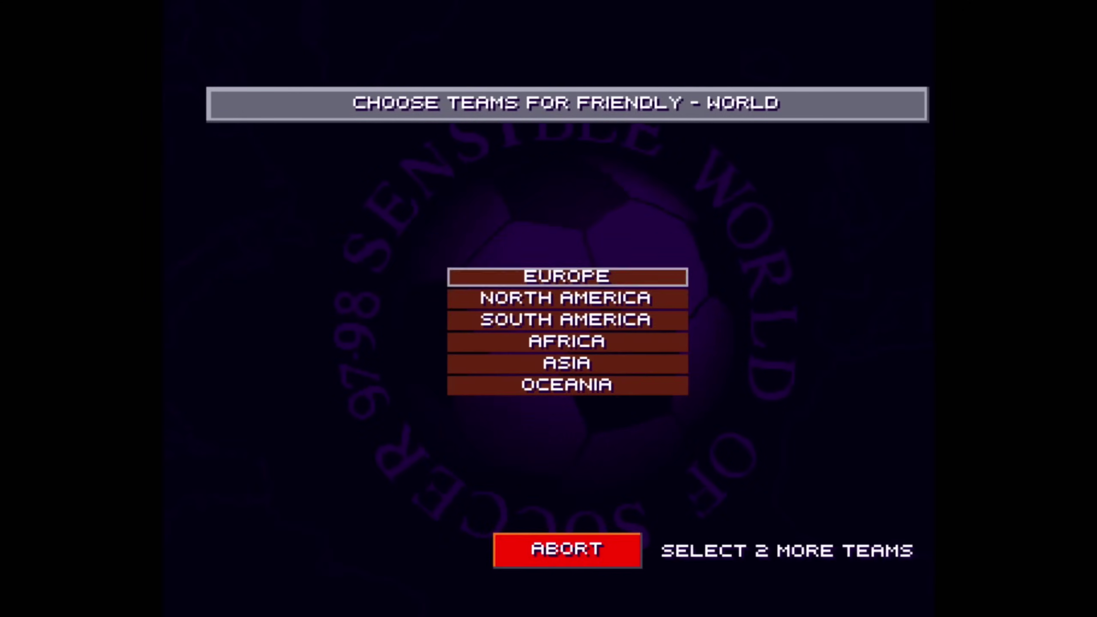
key("Return")
key("Return")
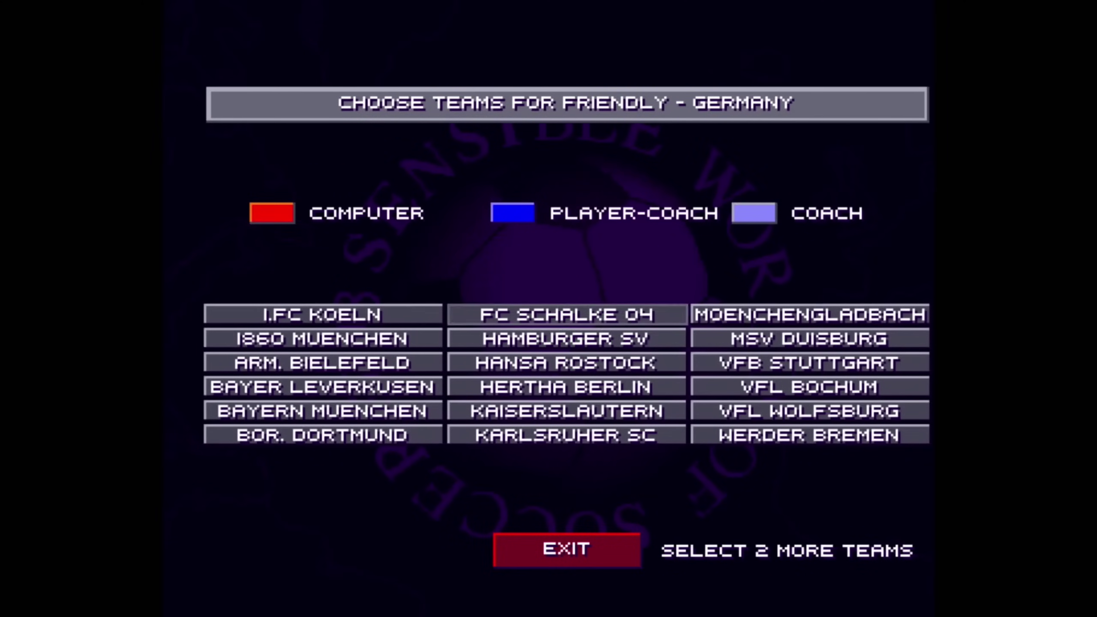
- Select FC Schalke 04 as the computer team and Hamburger SV as the player-coach team
left_click(567, 314)
left_click(566, 339)
left_click(566, 339)
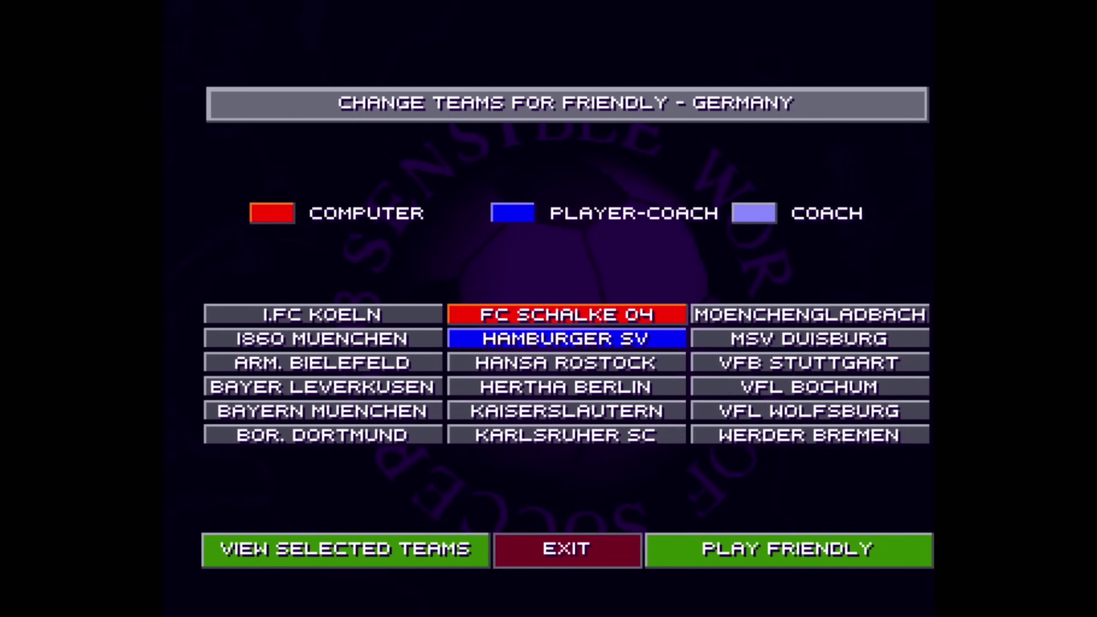
- Start the friendly and play the match as Hamburger SV with the existing line-up
key("Return")
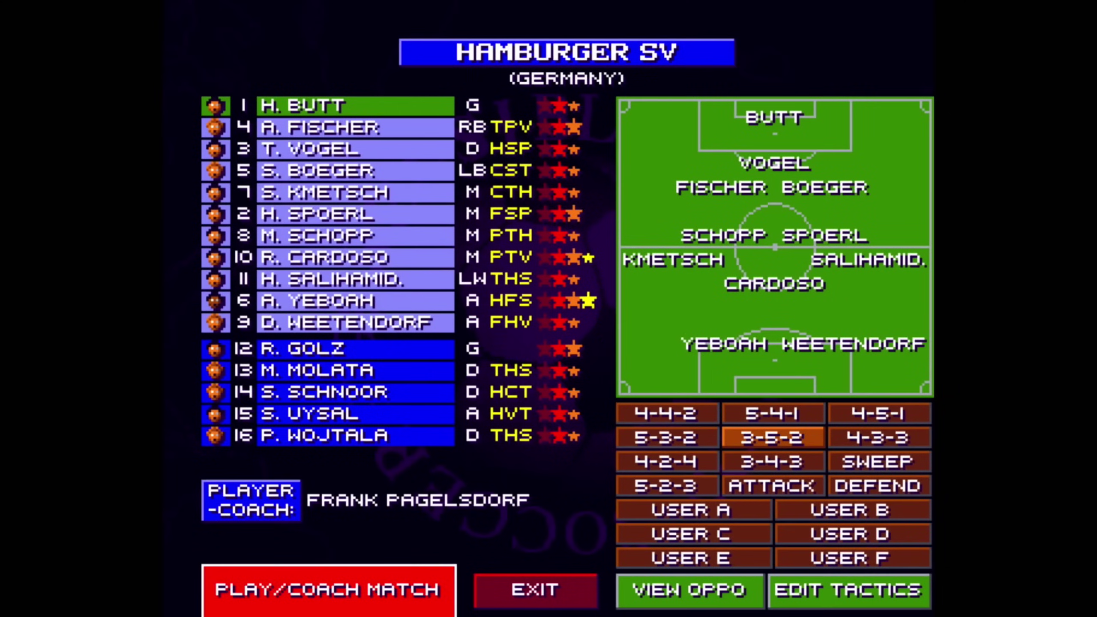
key("Return")
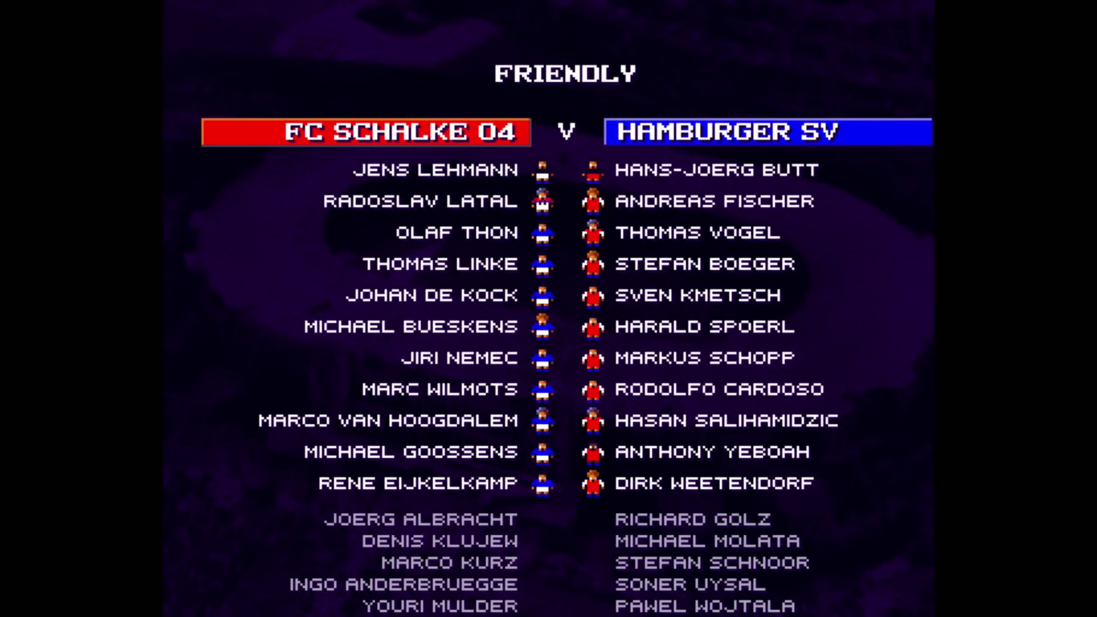
key("Return")
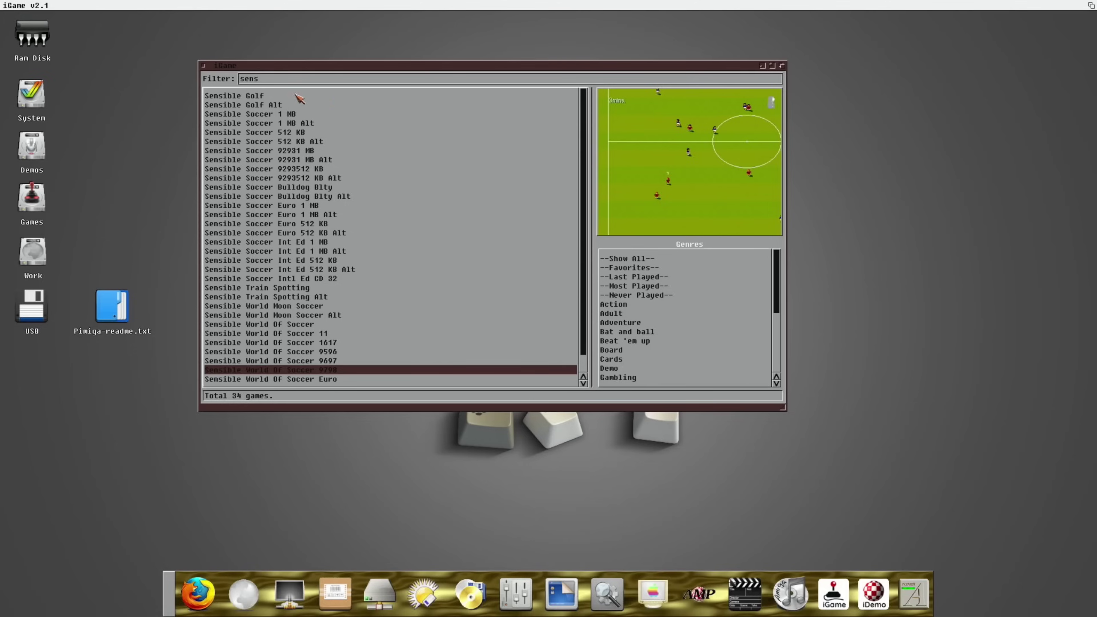
- Filter the iGame list by "skid" instead of the previous term and launch Super Skidmarks CD 32
left_click(282, 80)
key("BackSpace")
key("BackSpace")
key("BackSpace")
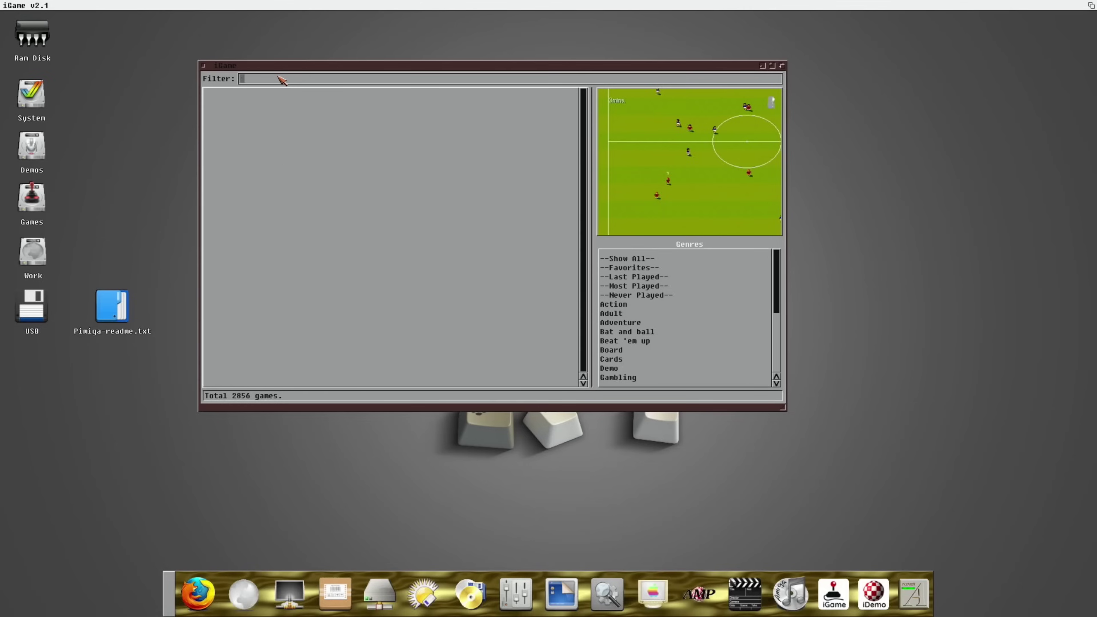
type("kid")
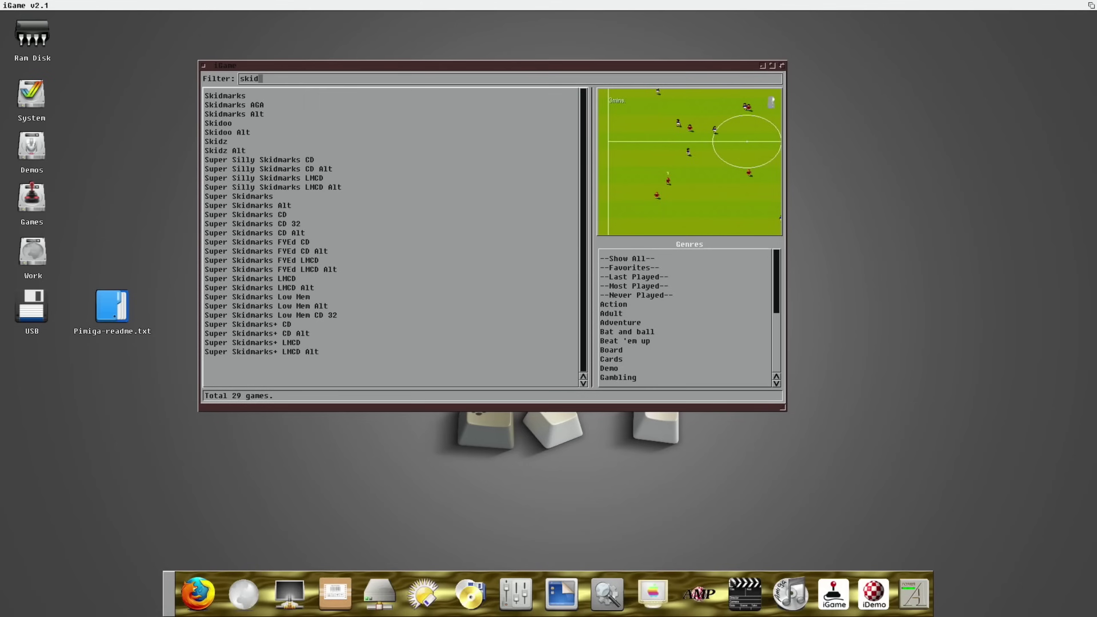
double_click(286, 225)
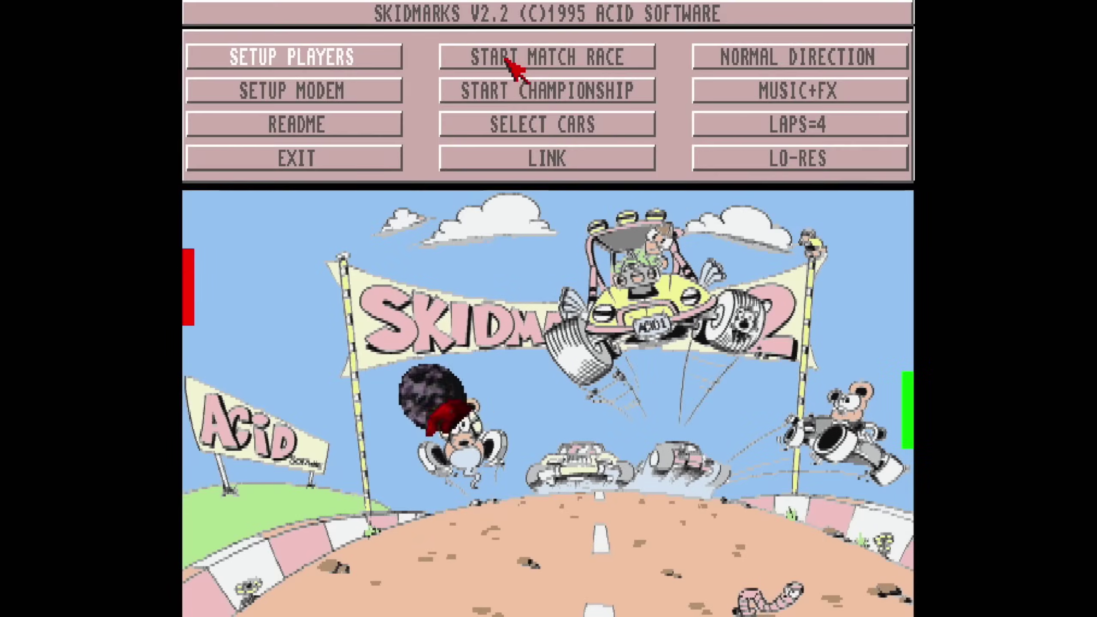
- Start a match race in Skidmarks, read the tracks from CD and load track #5
left_click(505, 58)
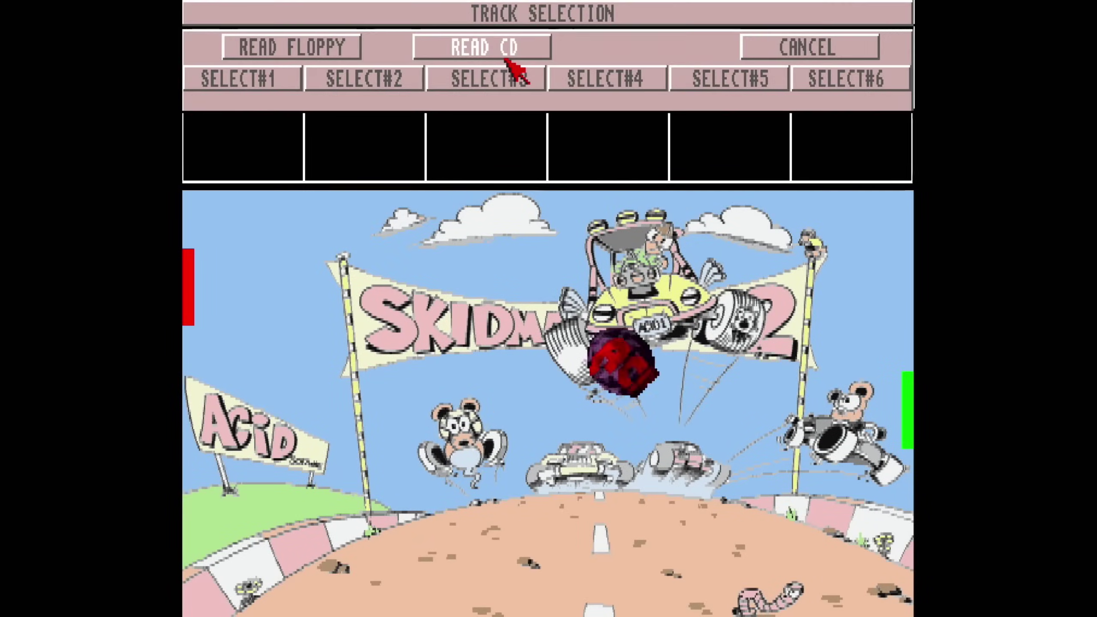
left_click(506, 50)
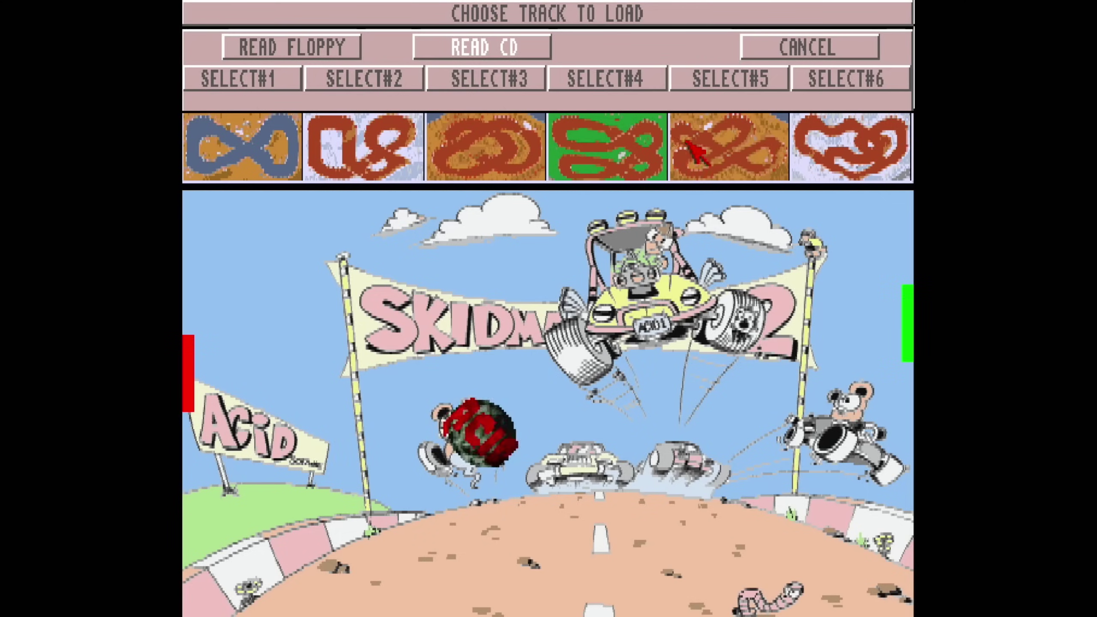
left_click(718, 72)
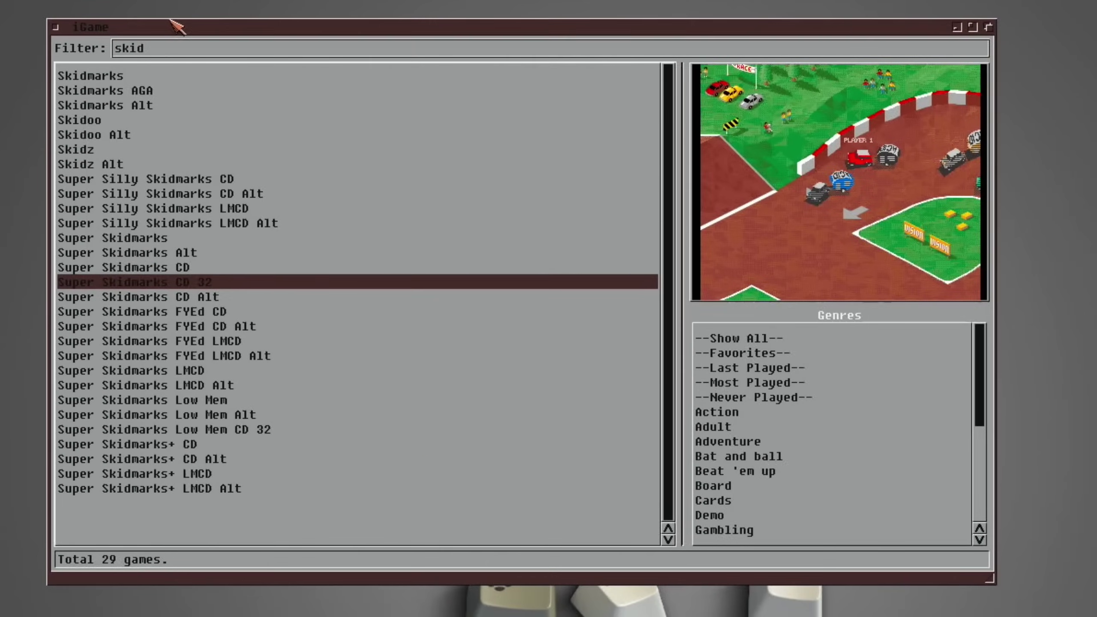
- Clear the iGame filter so it is empty and close the game launcher
left_click(167, 50)
key("BackSpace")
key("BackSpace")
key("BackSpace")
key("BackSpace")
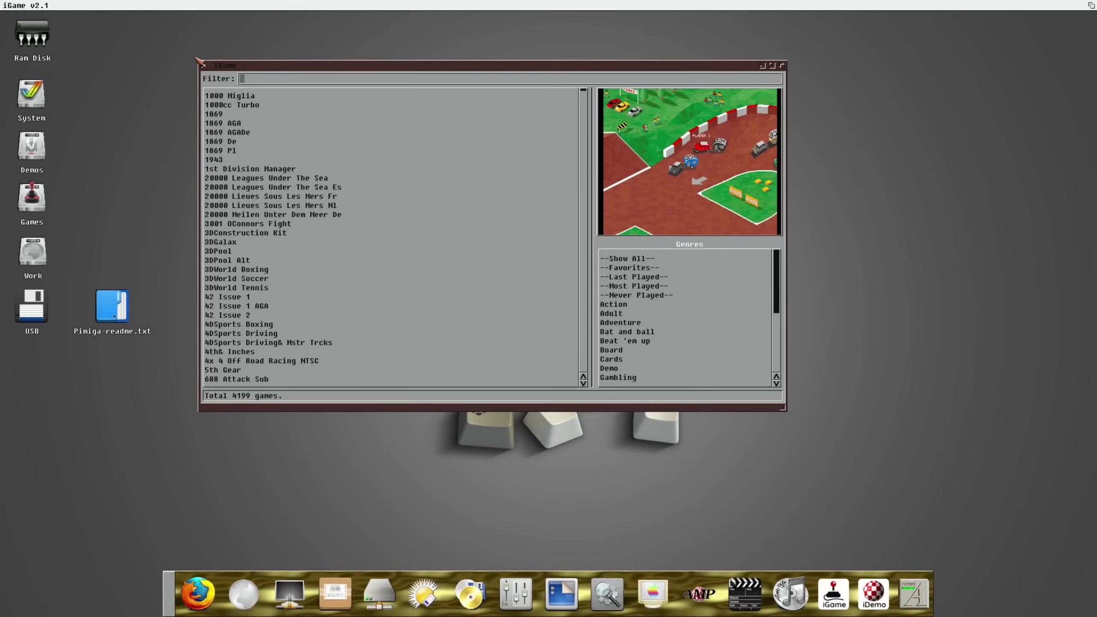
left_click(206, 66)
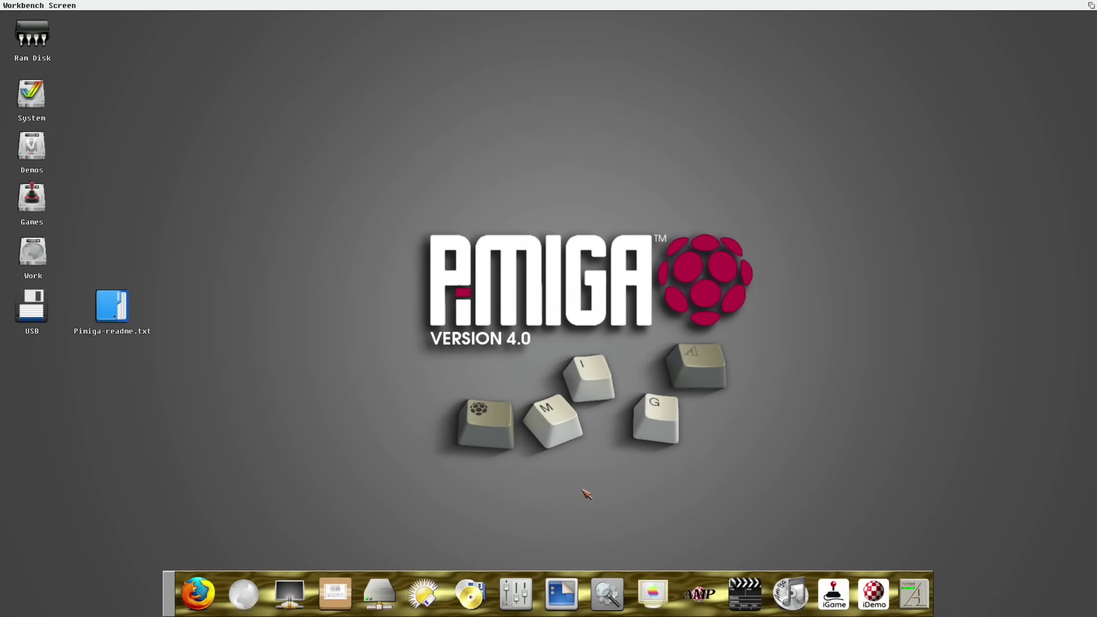
- Open AmigaAMP, skip to the next track, play INXS - Never Tear Us Apart, and close the player
left_click(699, 595)
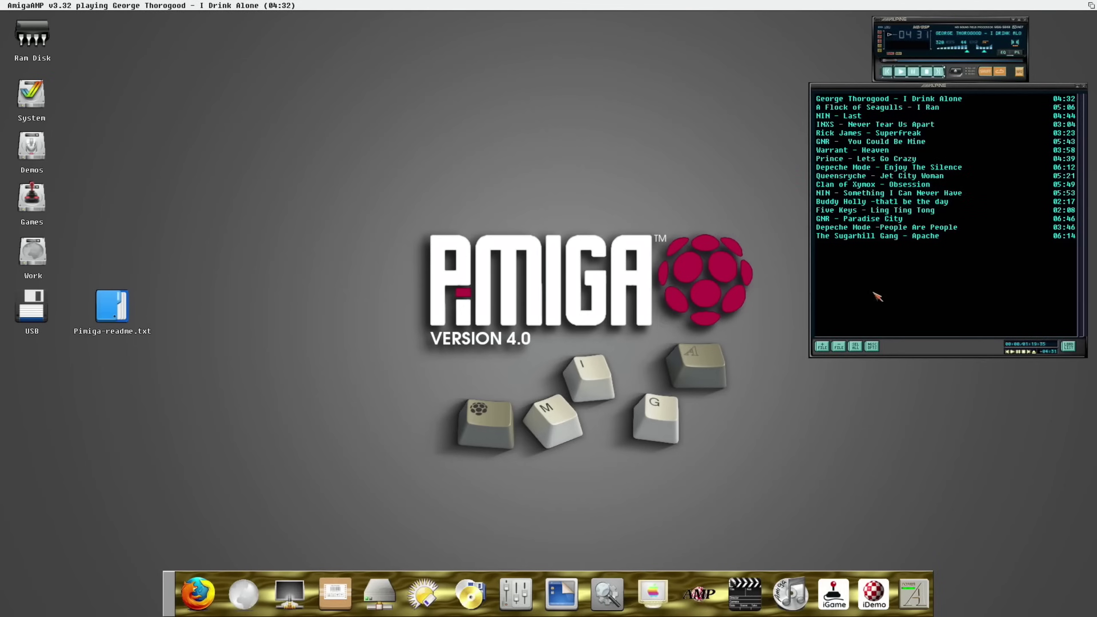
key("b")
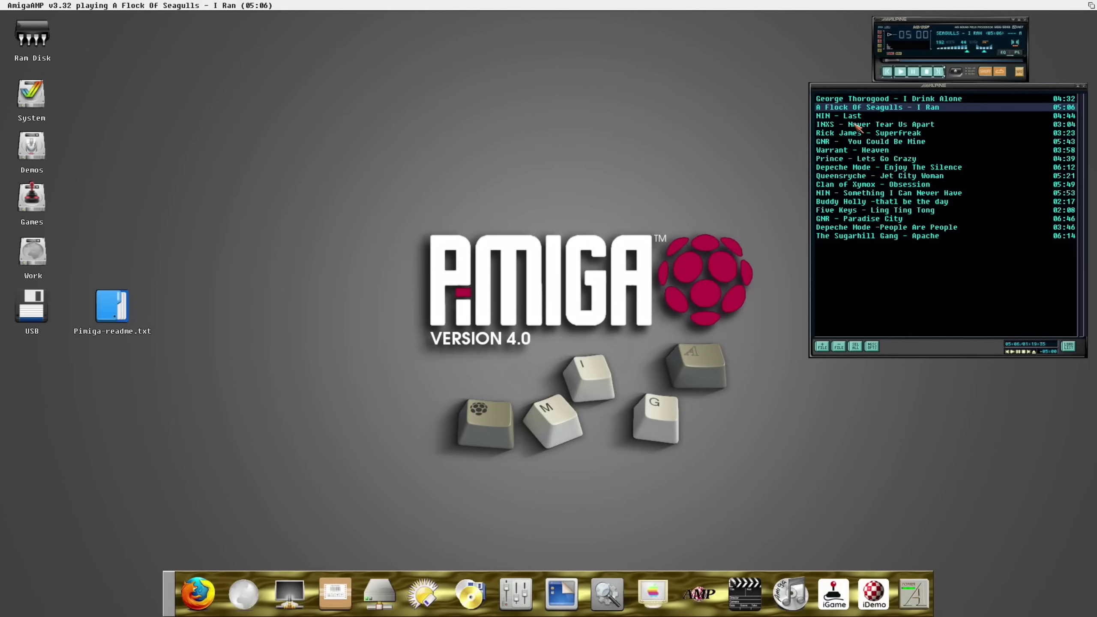
double_click(855, 123)
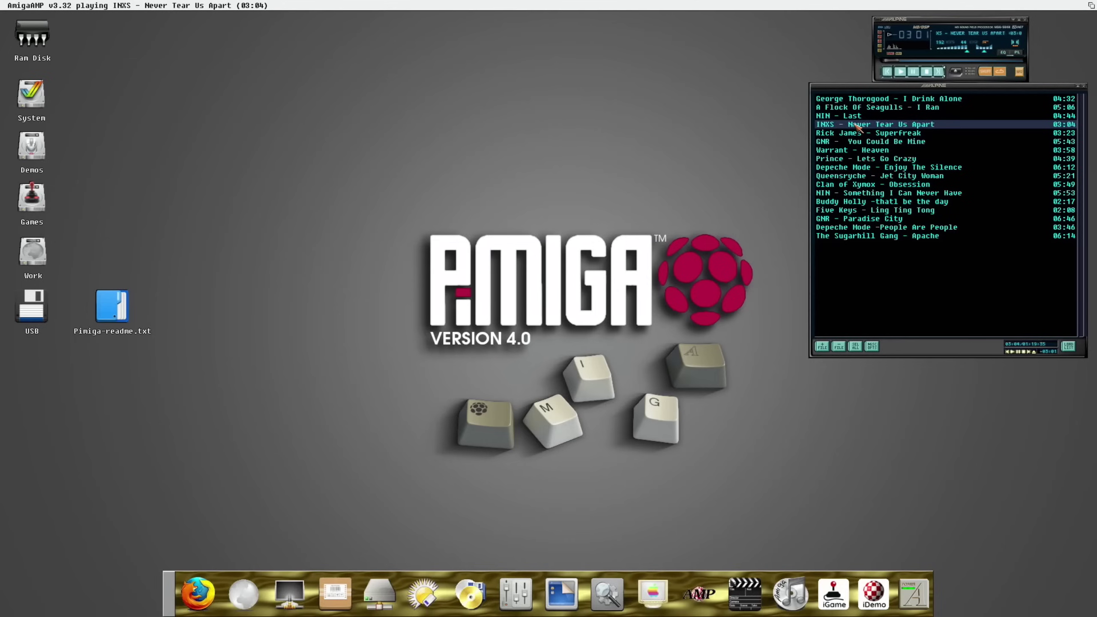
left_click(883, 23)
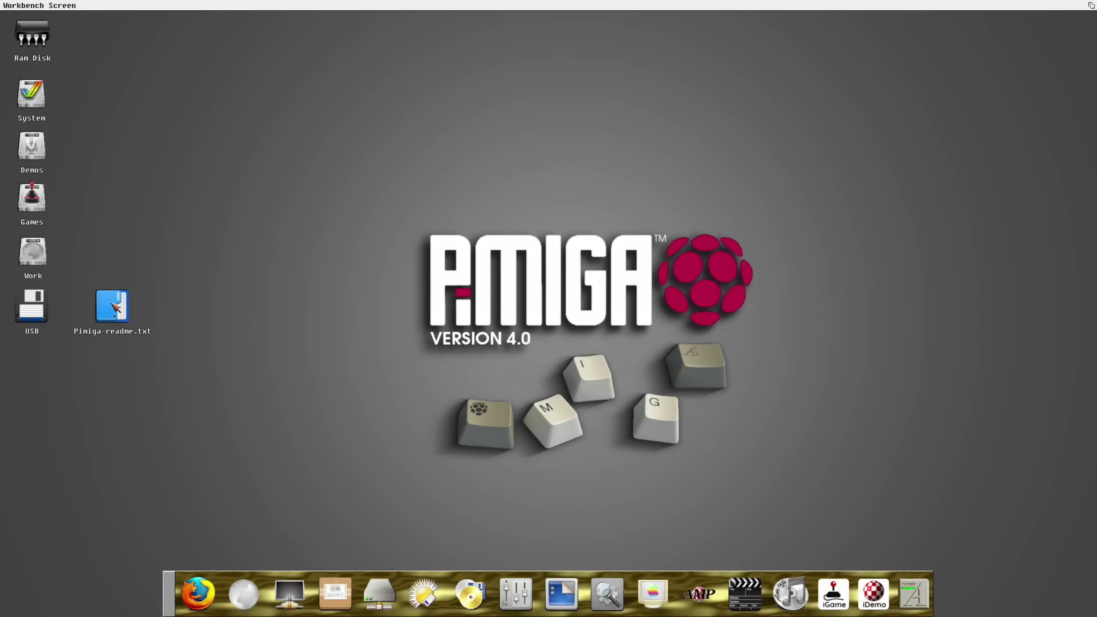